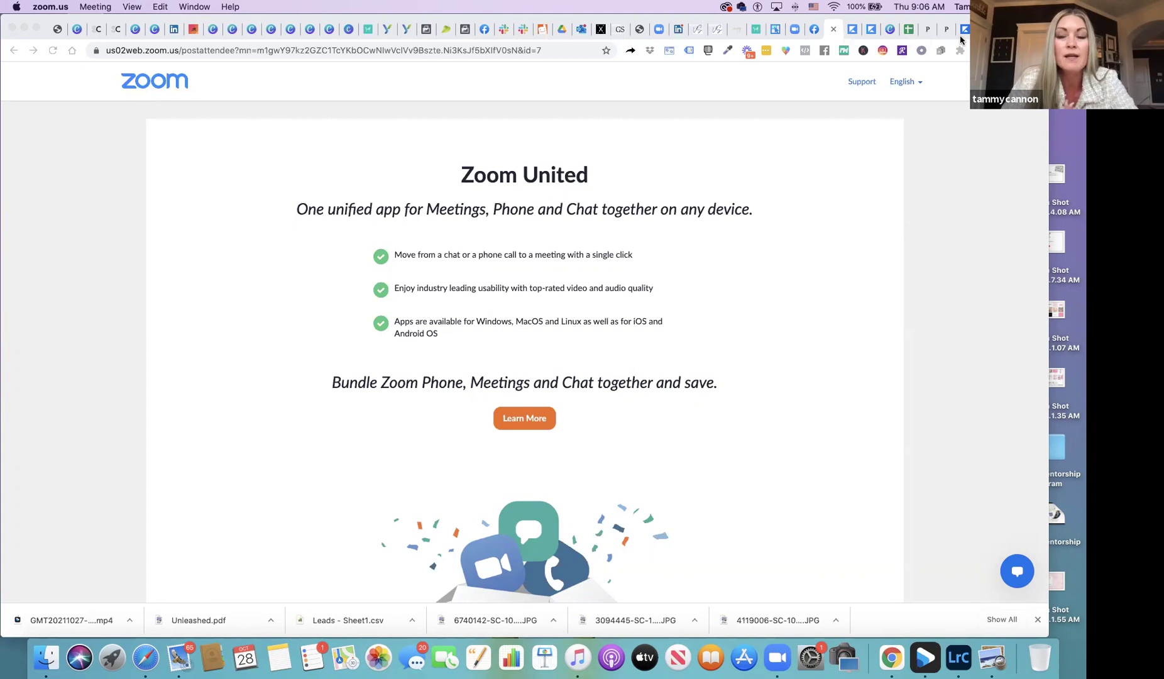
# Step: Open Pixieset's 100 Stock Images gallery and browse down to holiday photos like Santa and reindeer
pyautogui.click(928, 39)
pyautogui.click(927, 36)
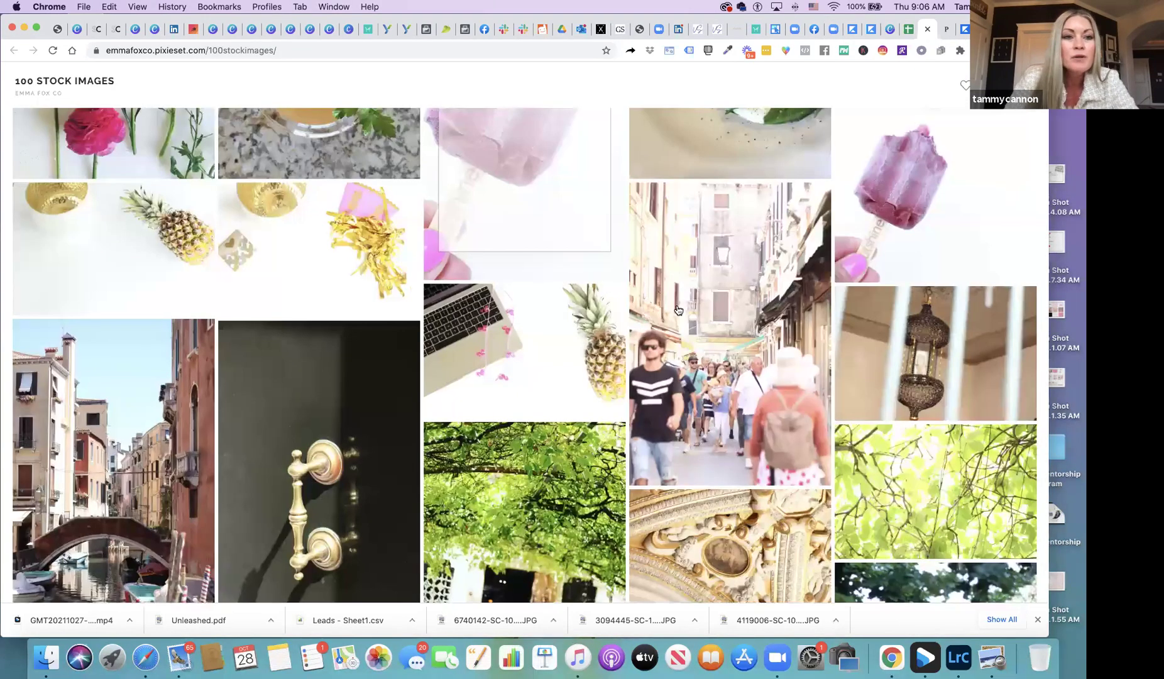
pyautogui.scroll(3, 677, 309)
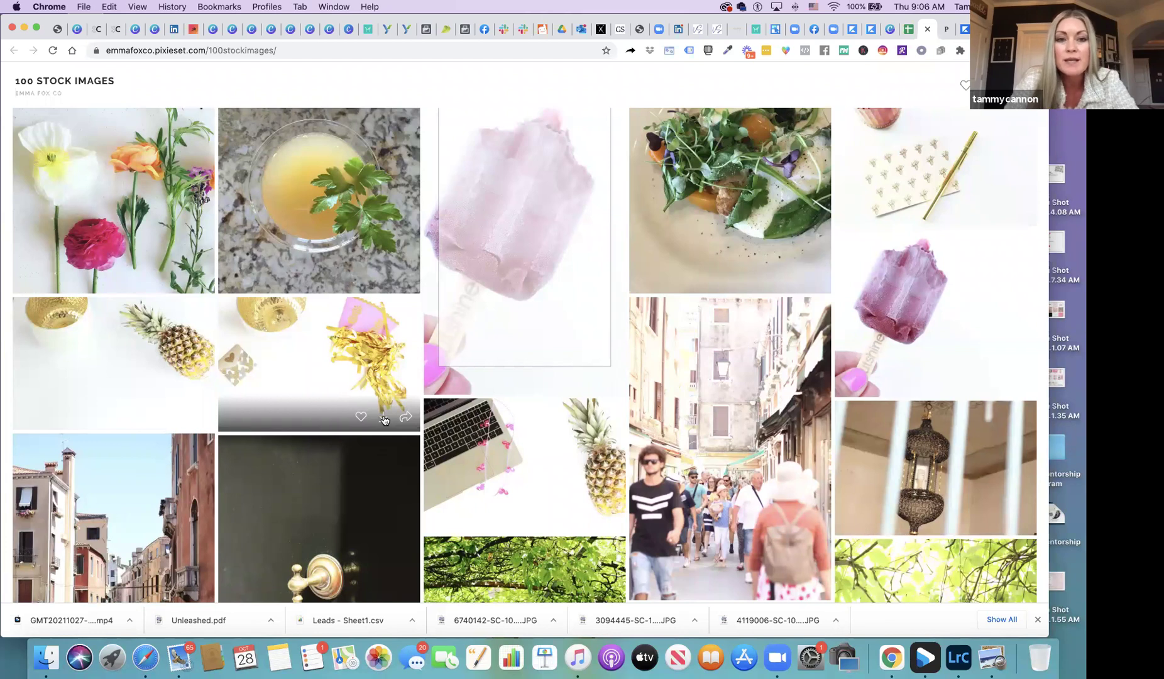
pyautogui.scroll(-2, 702, 516)
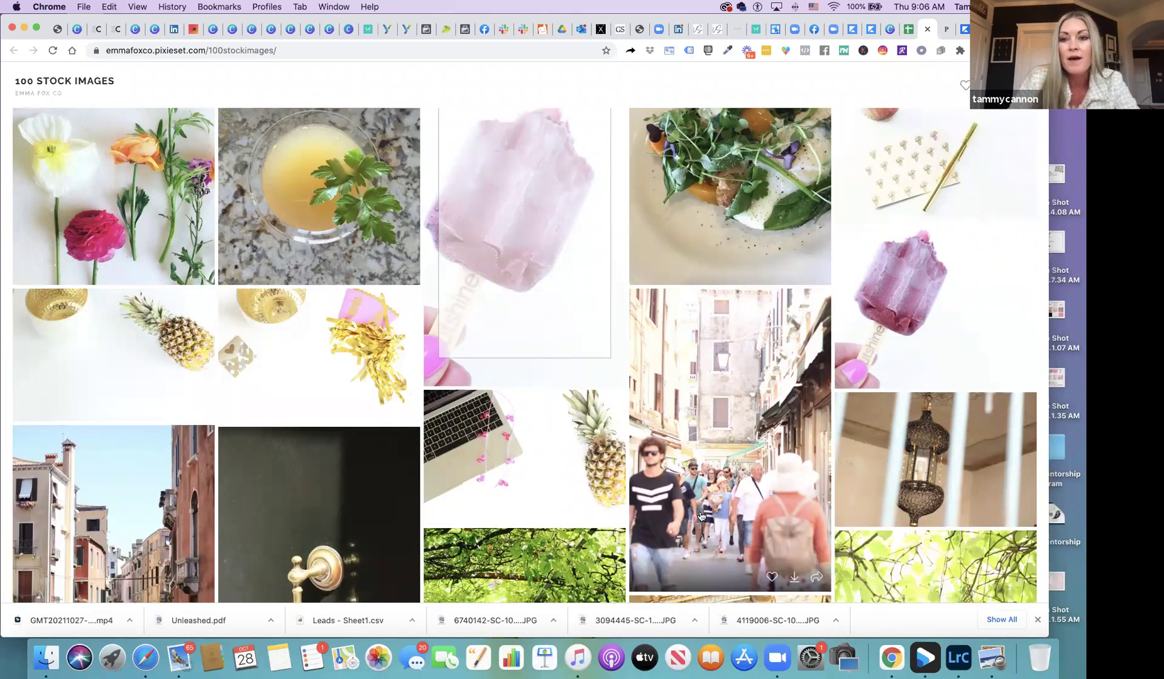
pyautogui.scroll(-8, 702, 516)
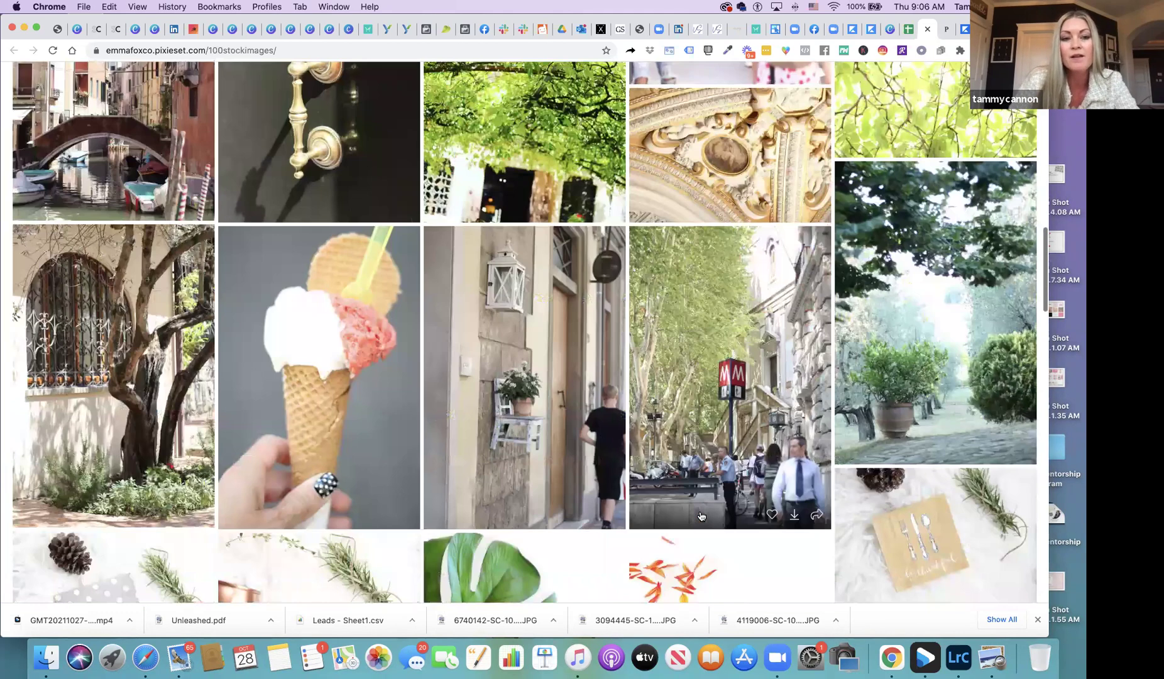
pyautogui.scroll(-8, 702, 516)
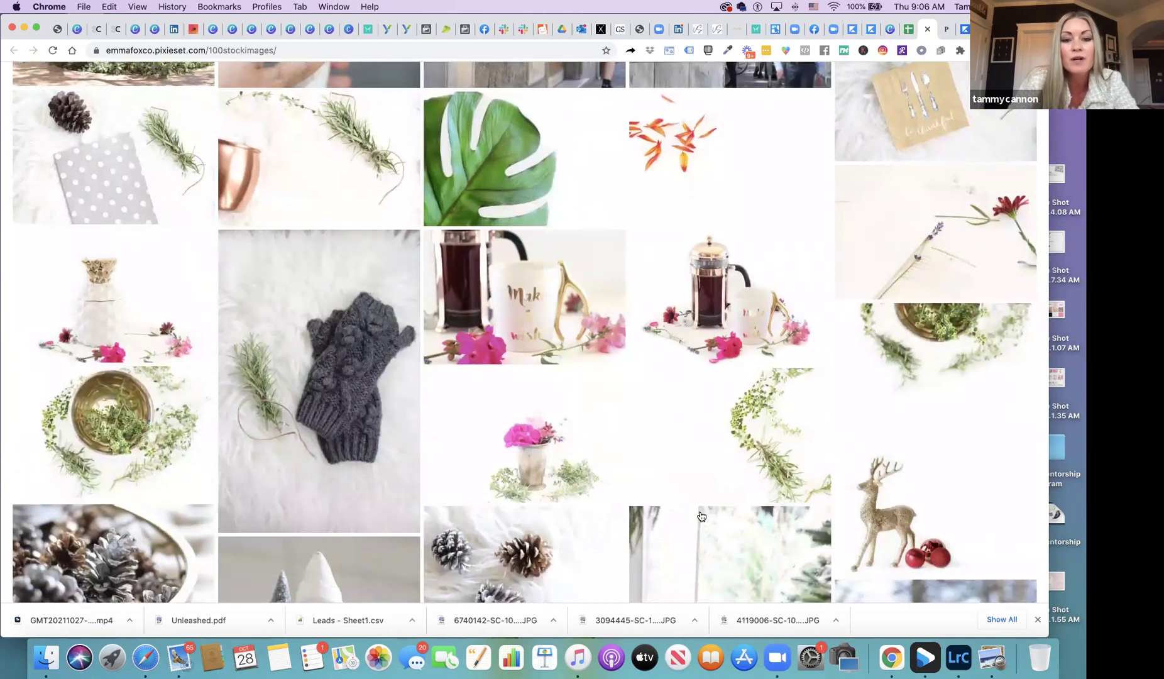
pyautogui.scroll(-3, 702, 516)
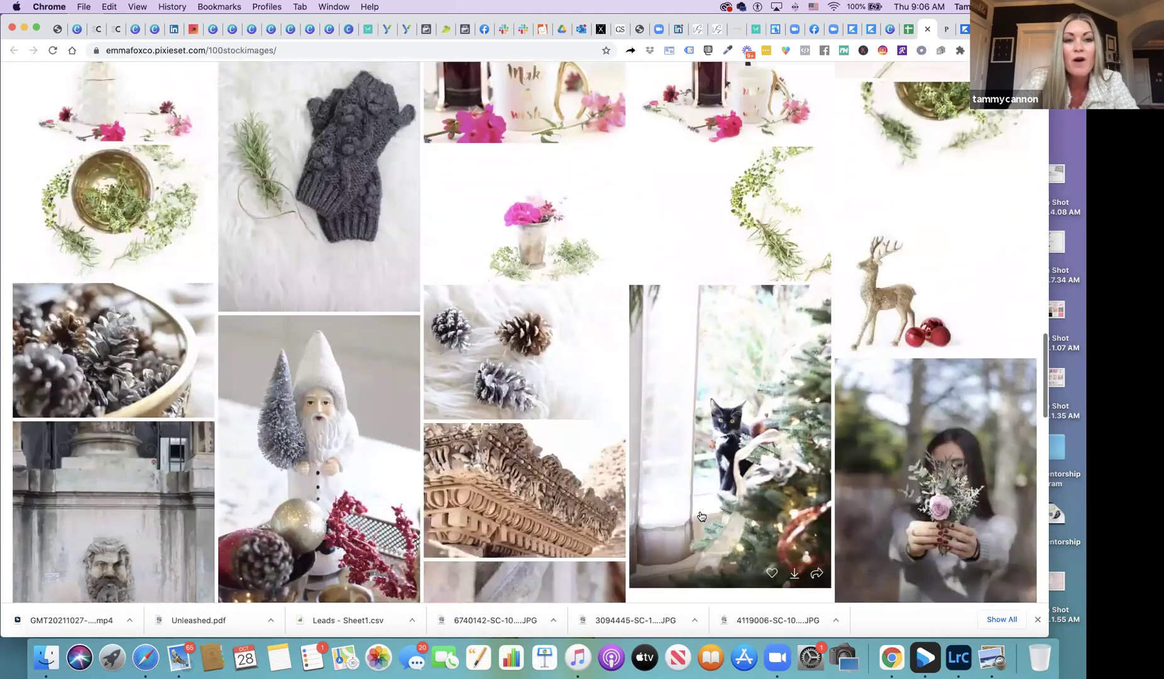
pyautogui.scroll(-2, 701, 516)
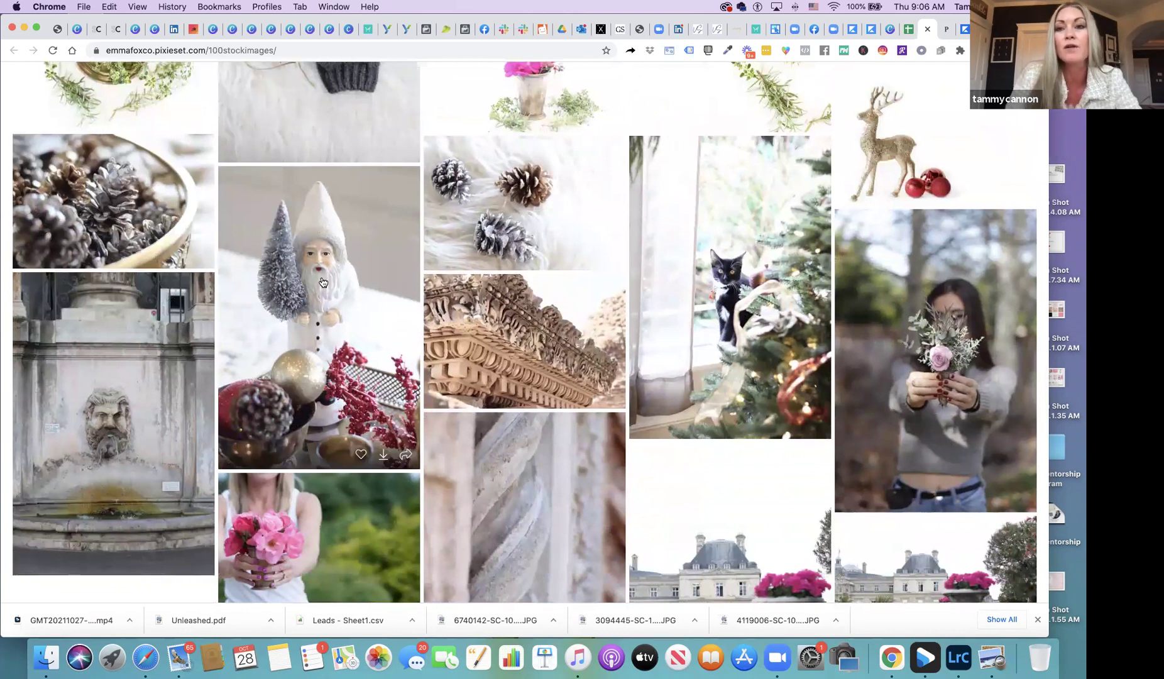
# Step: Show the Diamond Content cover of the Canva captions design, then go to the Content Calendar
pyautogui.click(882, 35)
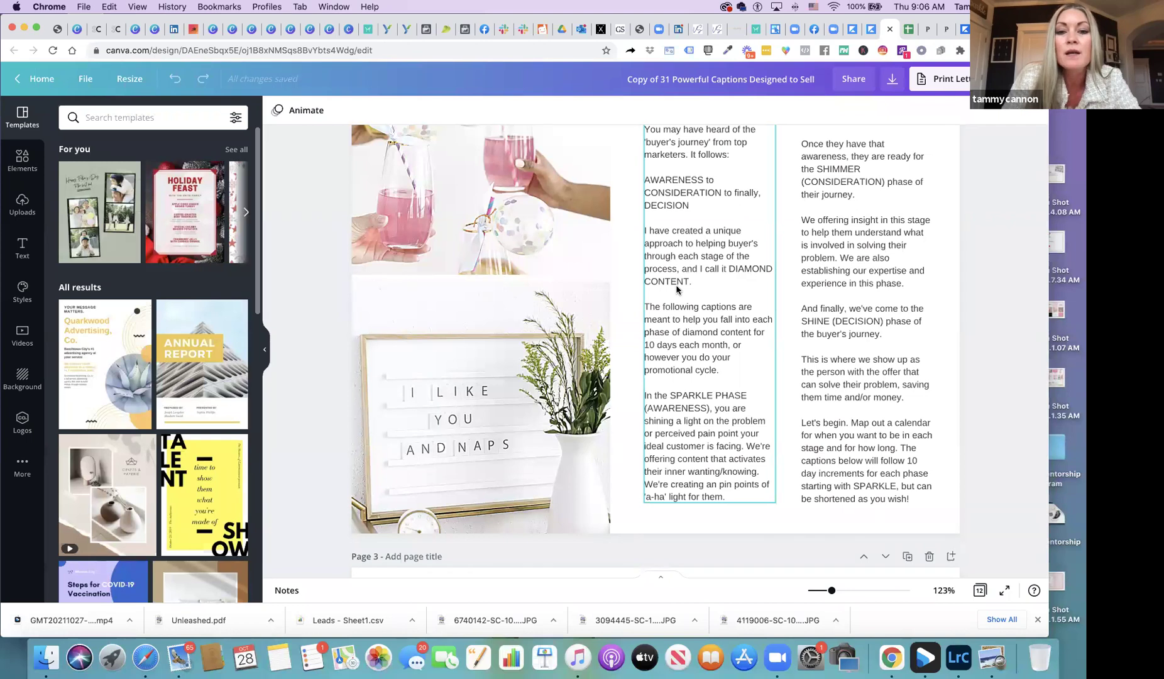
pyautogui.scroll(-1, 677, 288)
pyautogui.scroll(3, 677, 288)
pyautogui.scroll(5, 677, 288)
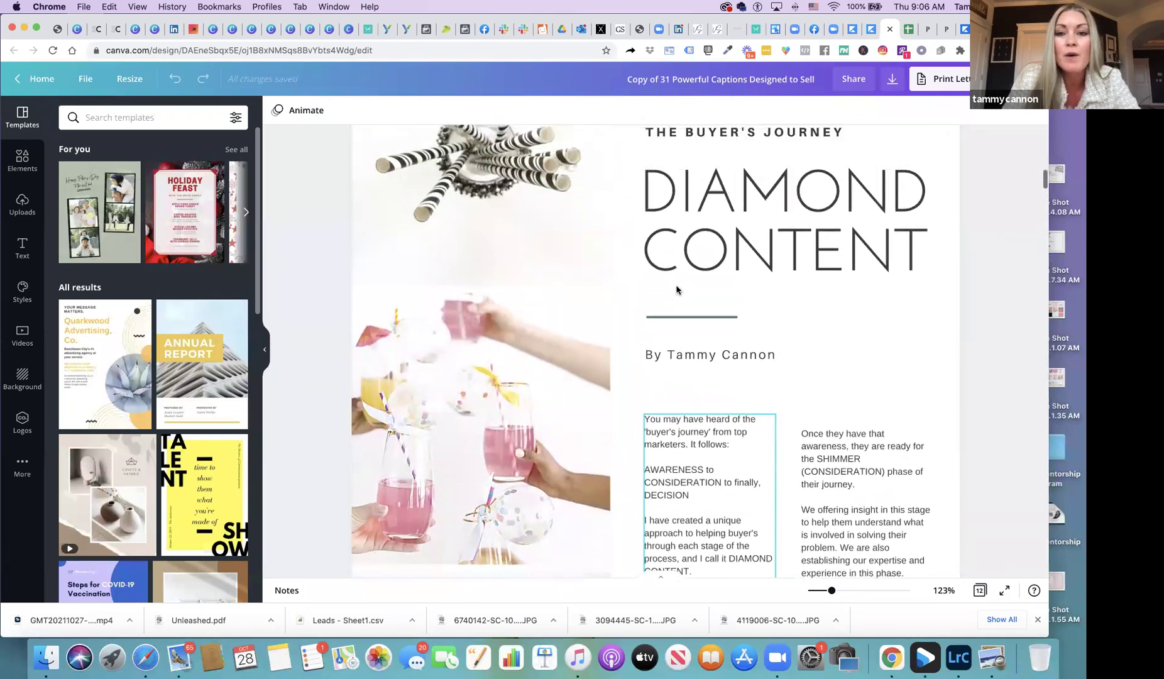
pyautogui.scroll(1, 676, 289)
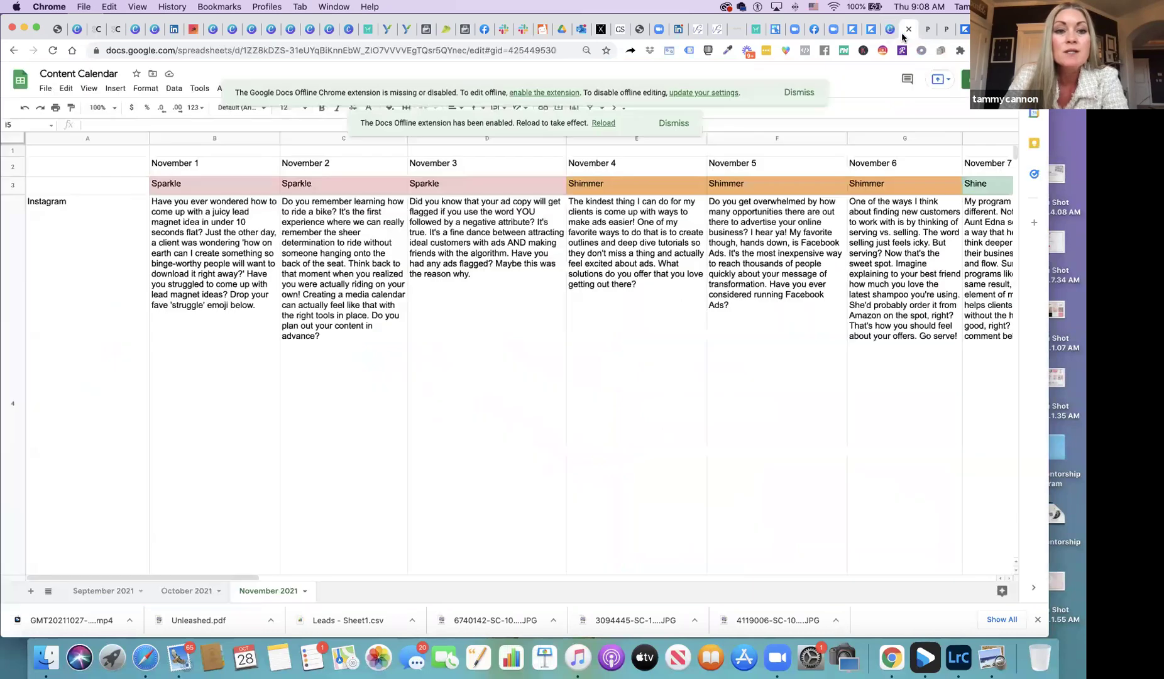
pyautogui.click(904, 33)
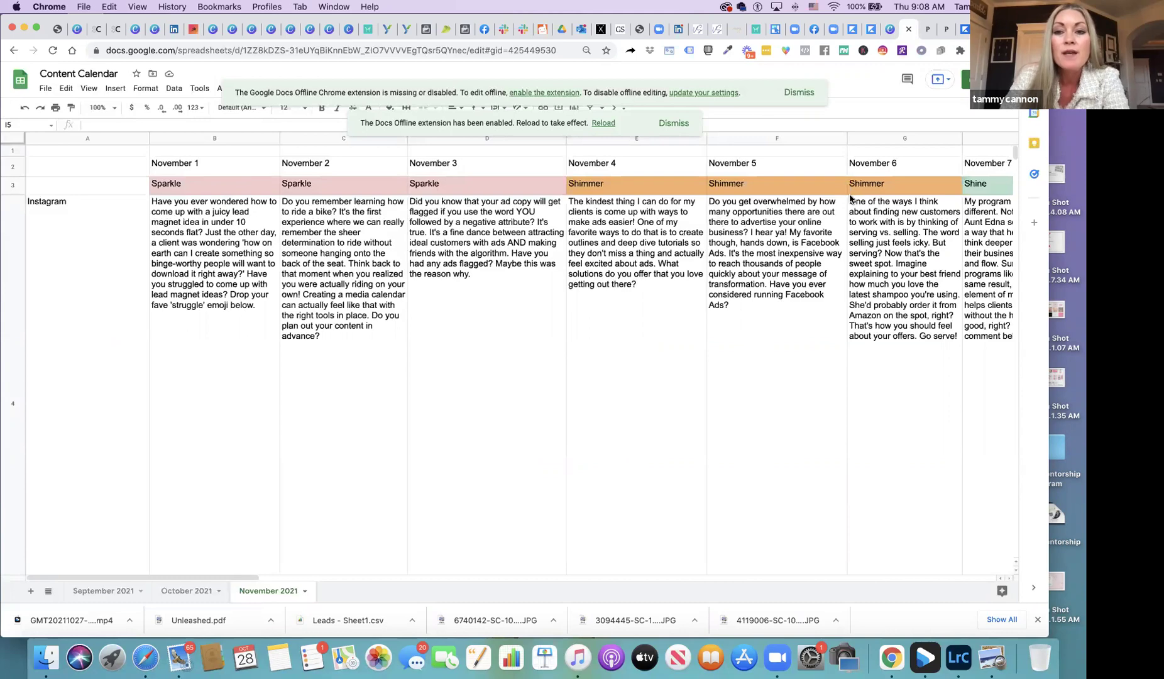
# Step: Scan across the November 2021 Instagram captions in the sheet, then return to Canva
pyautogui.hscroll(10, 849, 199)
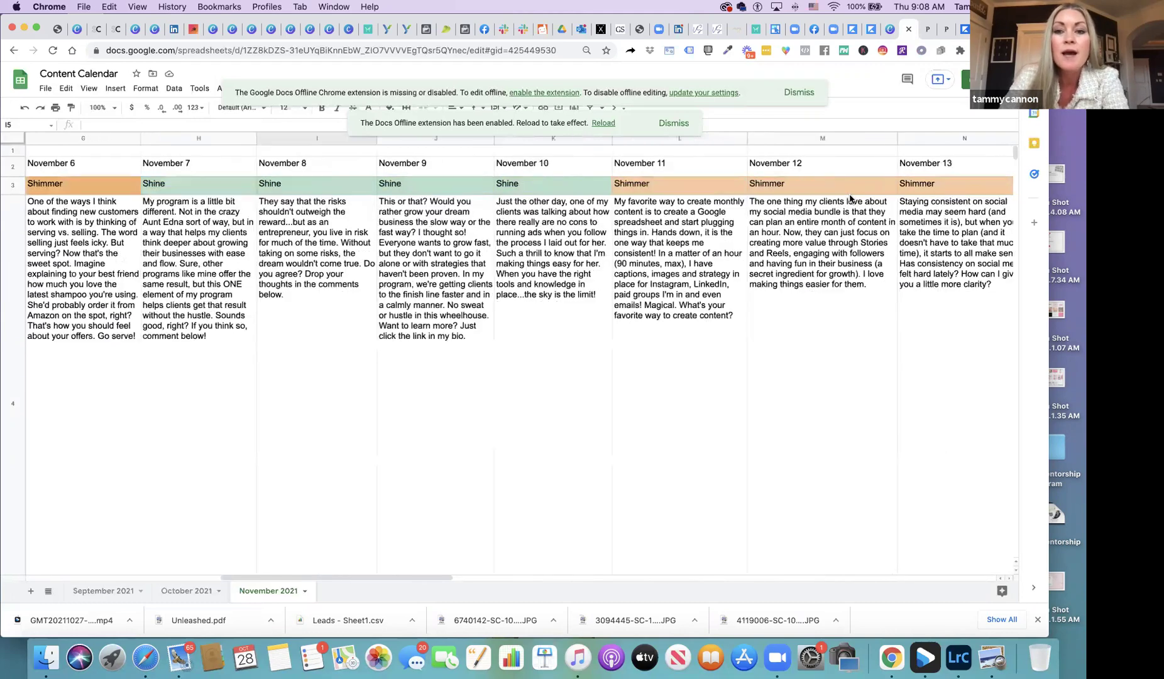
pyautogui.hscroll(8, 850, 198)
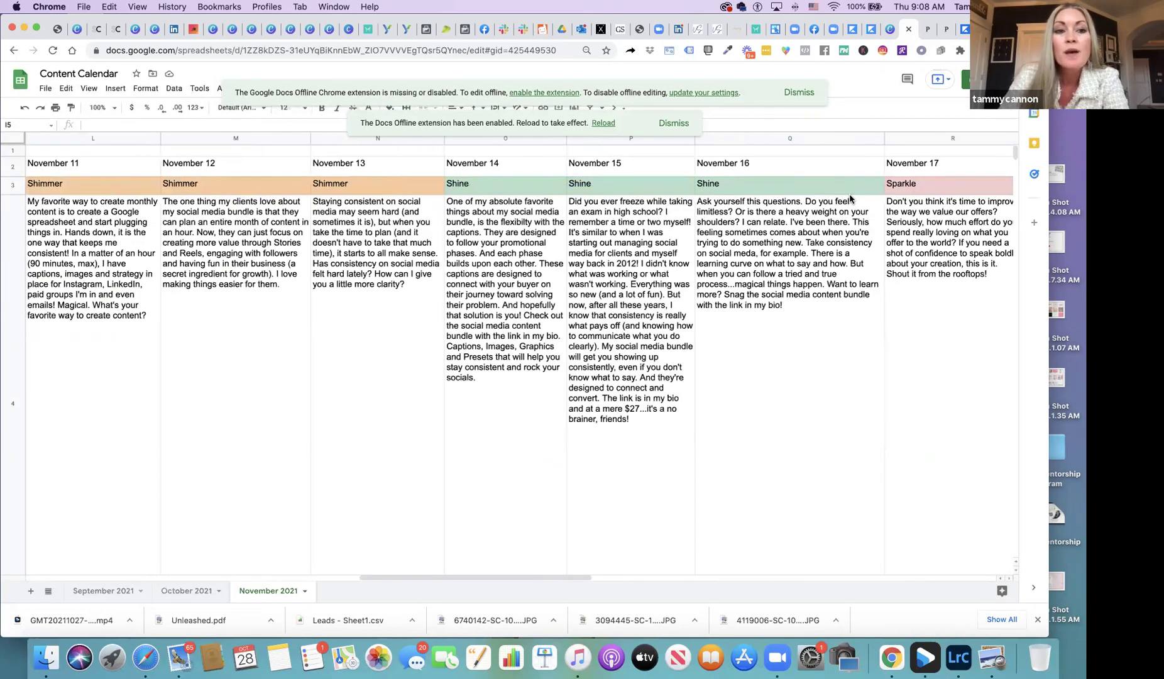
pyautogui.hscroll(-16, 850, 199)
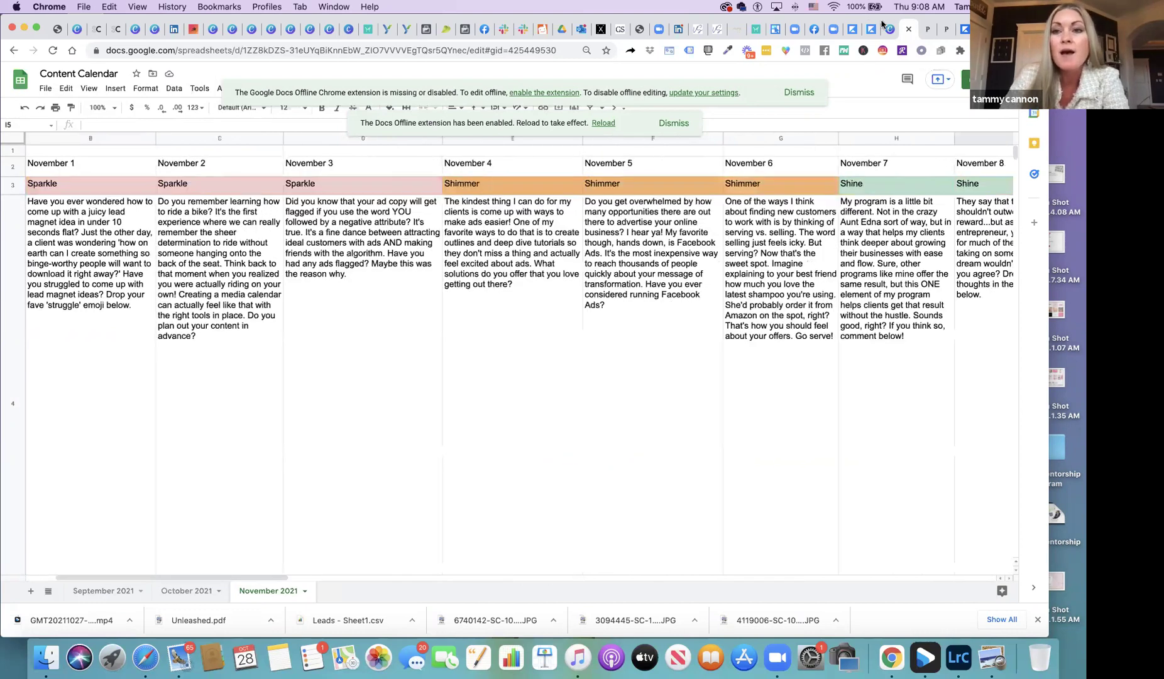
pyautogui.click(886, 28)
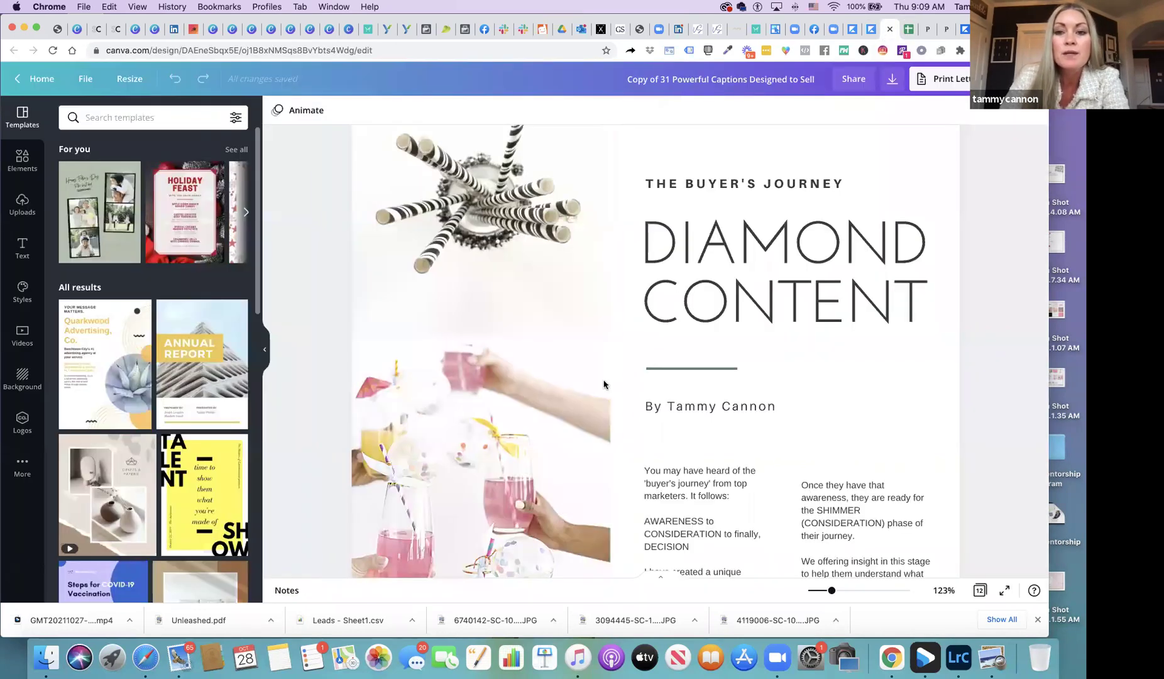
# Step: Bring Page 3's Sparkle captions 1 and 2 into view in Canva, then return to Sheets
pyautogui.scroll(-10, 603, 384)
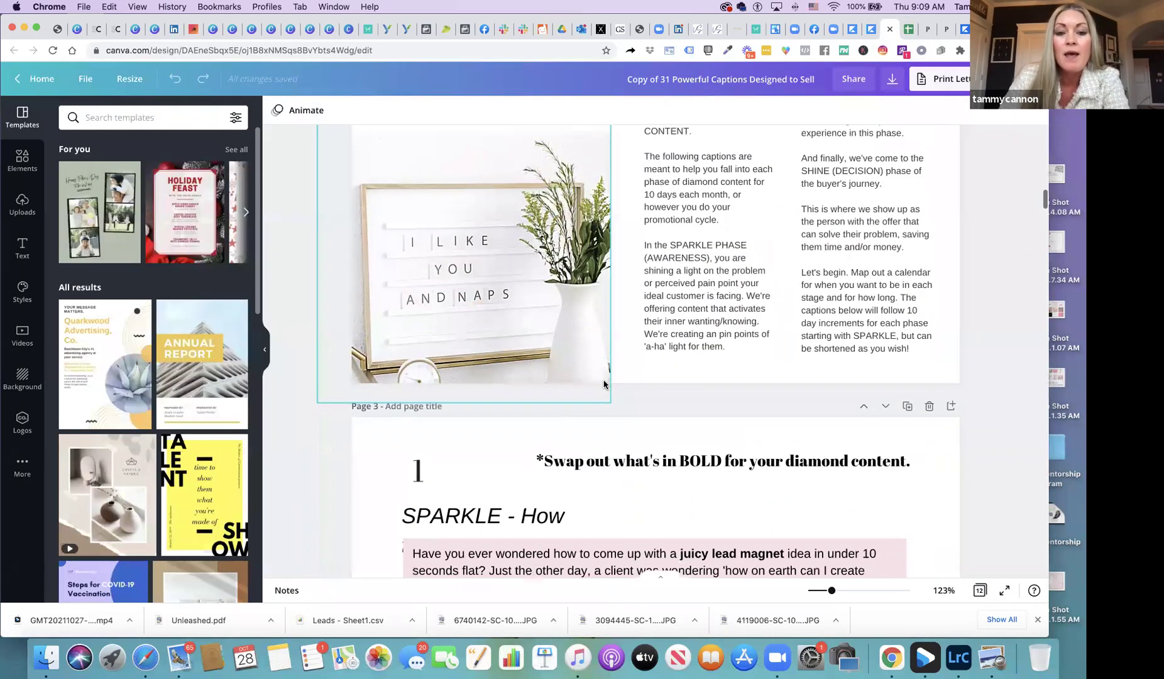
pyautogui.scroll(-8, 603, 384)
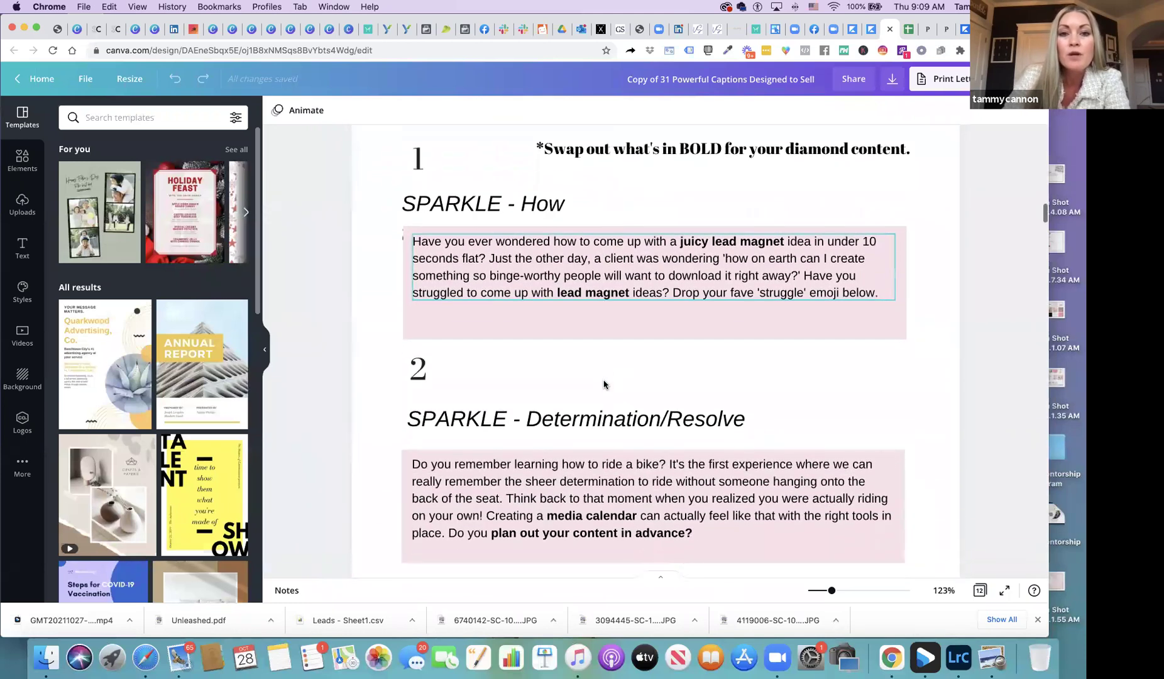
pyautogui.scroll(-3, 604, 384)
pyautogui.scroll(2, 604, 384)
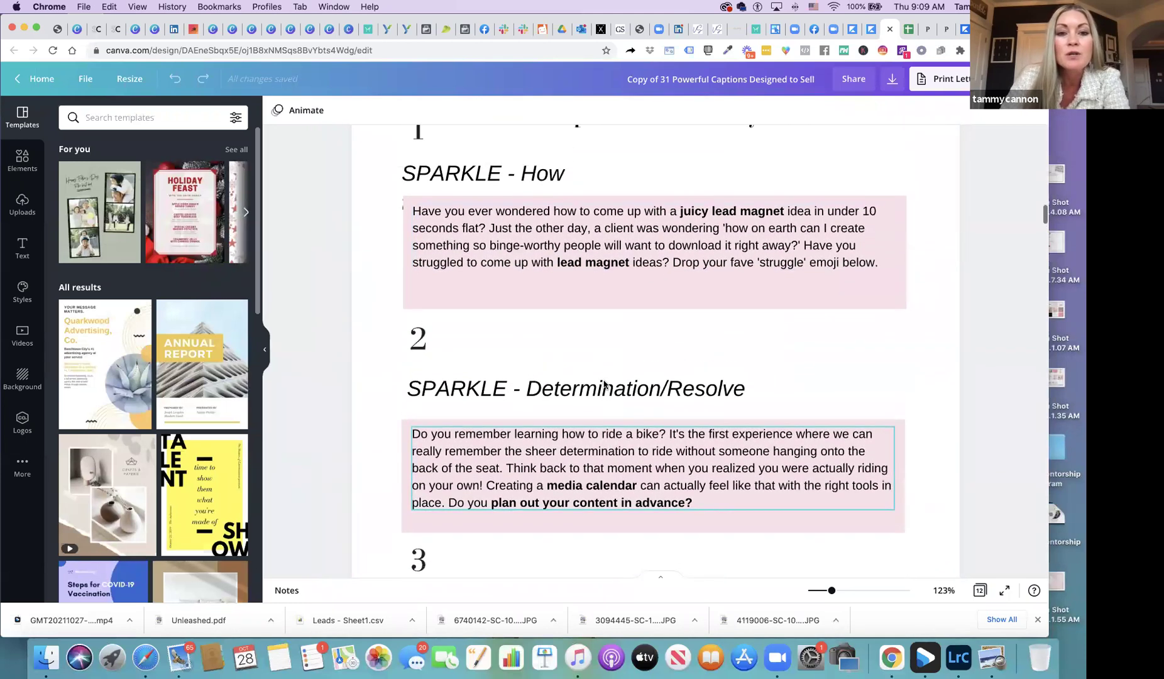
pyautogui.scroll(1, 604, 384)
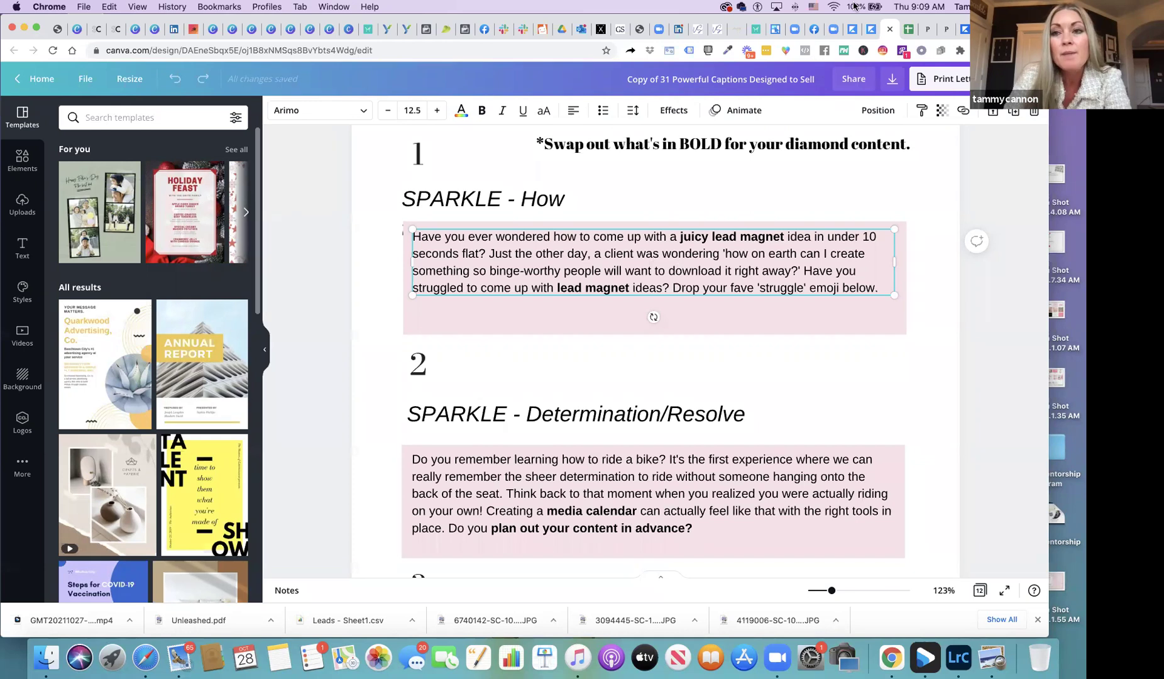
pyautogui.click(905, 33)
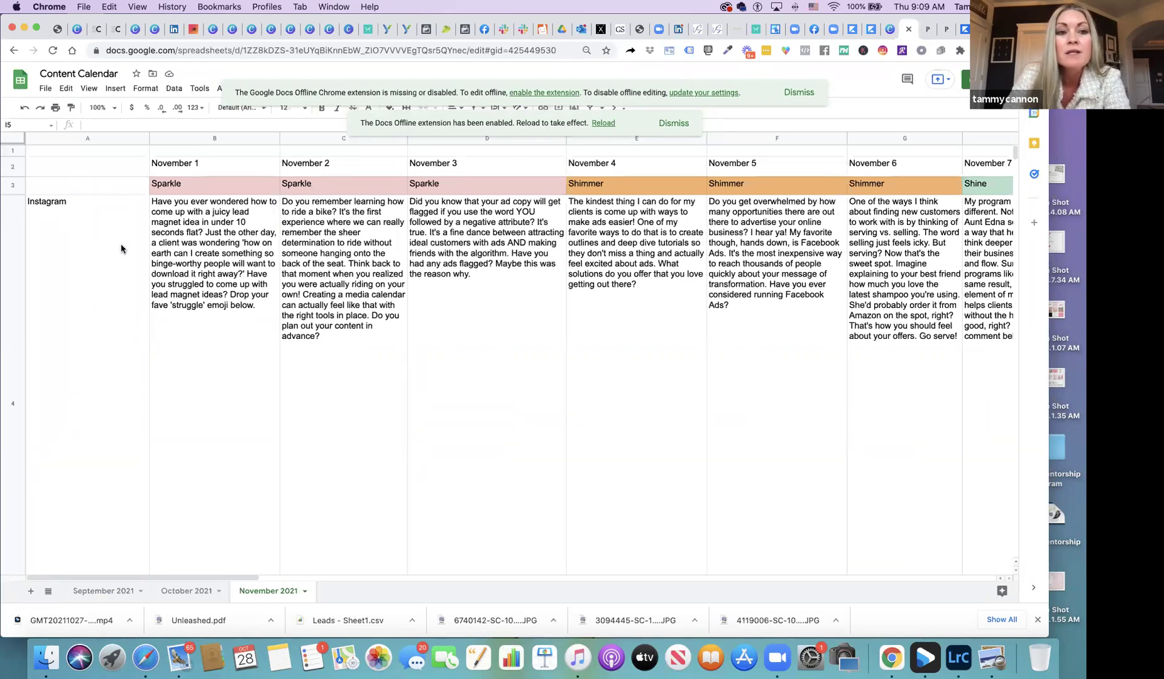
# Step: Scroll the Content Calendar to rows 6–13 with the September Groups and LinkedIn captions
pyautogui.hscroll(2, 122, 250)
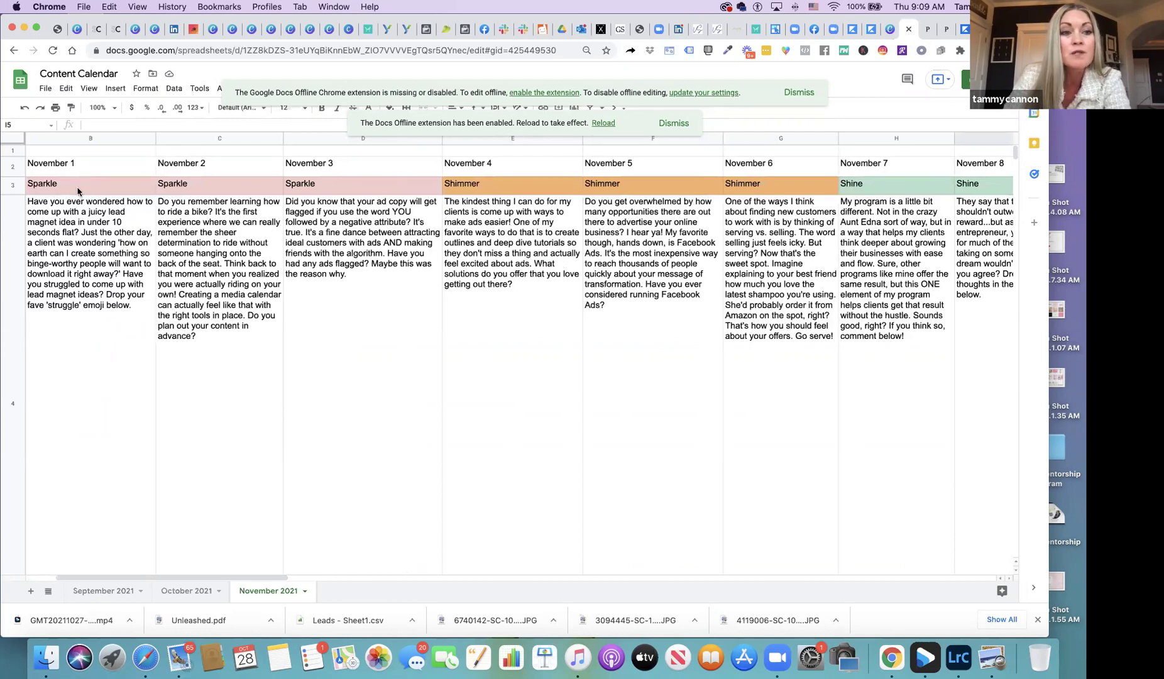
pyautogui.hscroll(-2, 79, 192)
pyautogui.scroll(-6, 79, 192)
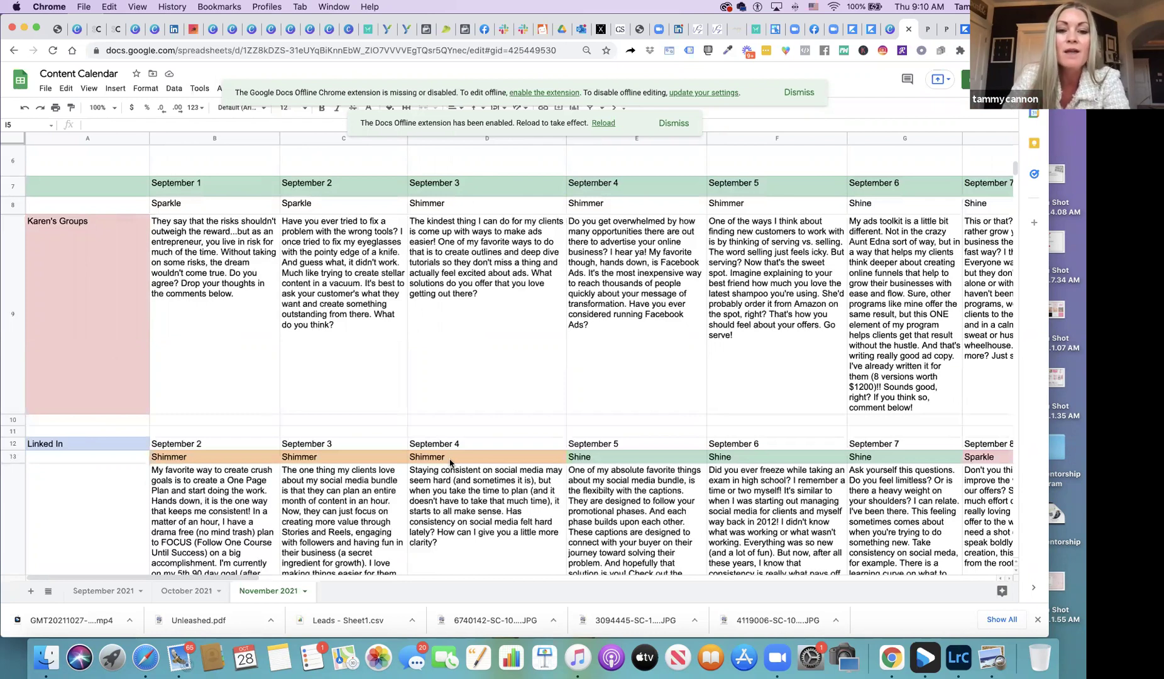
# Step: Scroll back up to rows 1–4 showing the November 1–7 Instagram captions
pyautogui.scroll(5, 450, 463)
pyautogui.scroll(1, 449, 463)
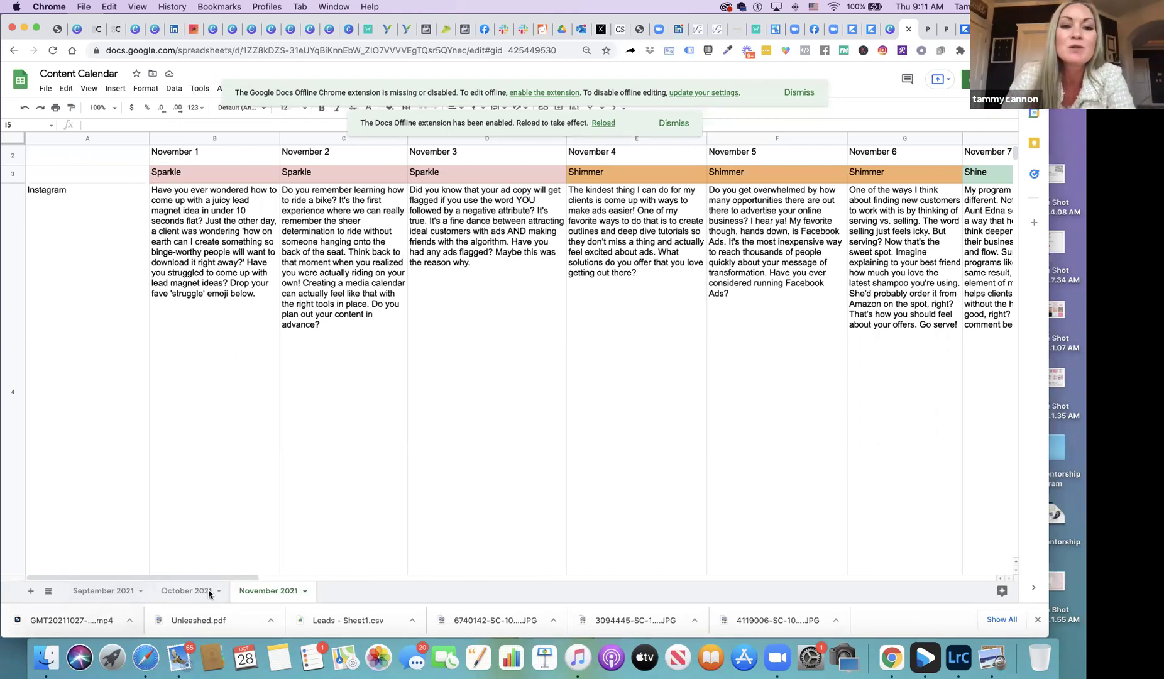
pyautogui.scroll(1, 393, 490)
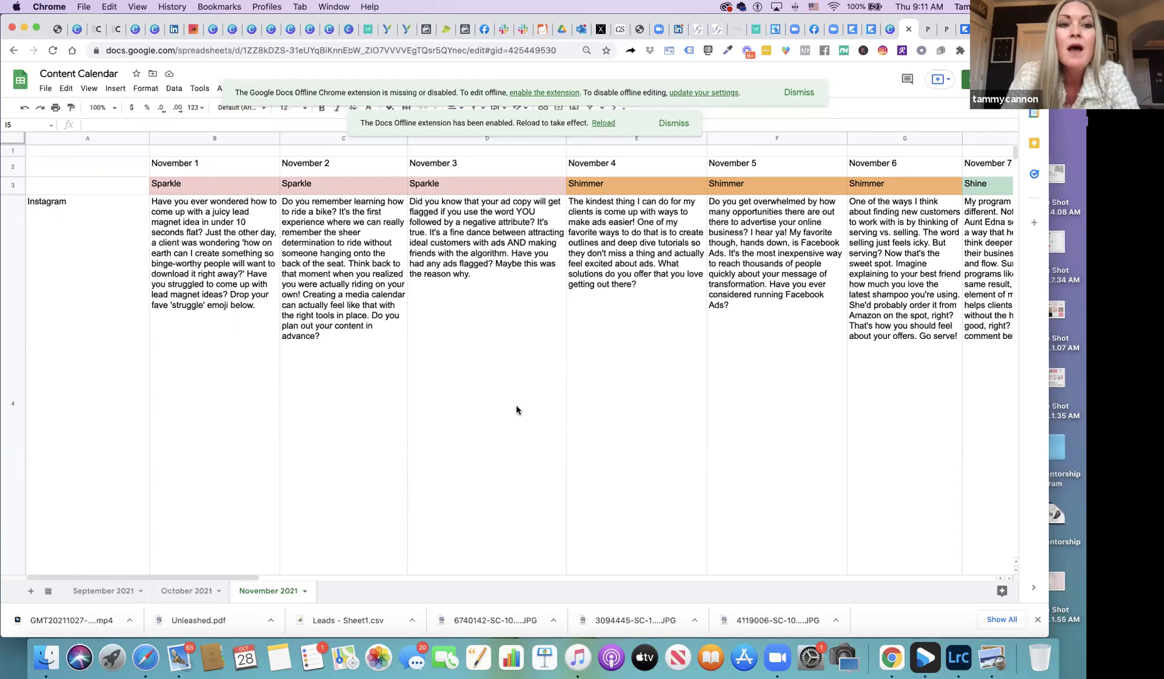
# Step: Open cell B4's November 1 Sparkle caption in the full-size editor
pyautogui.doubleClick(263, 310)
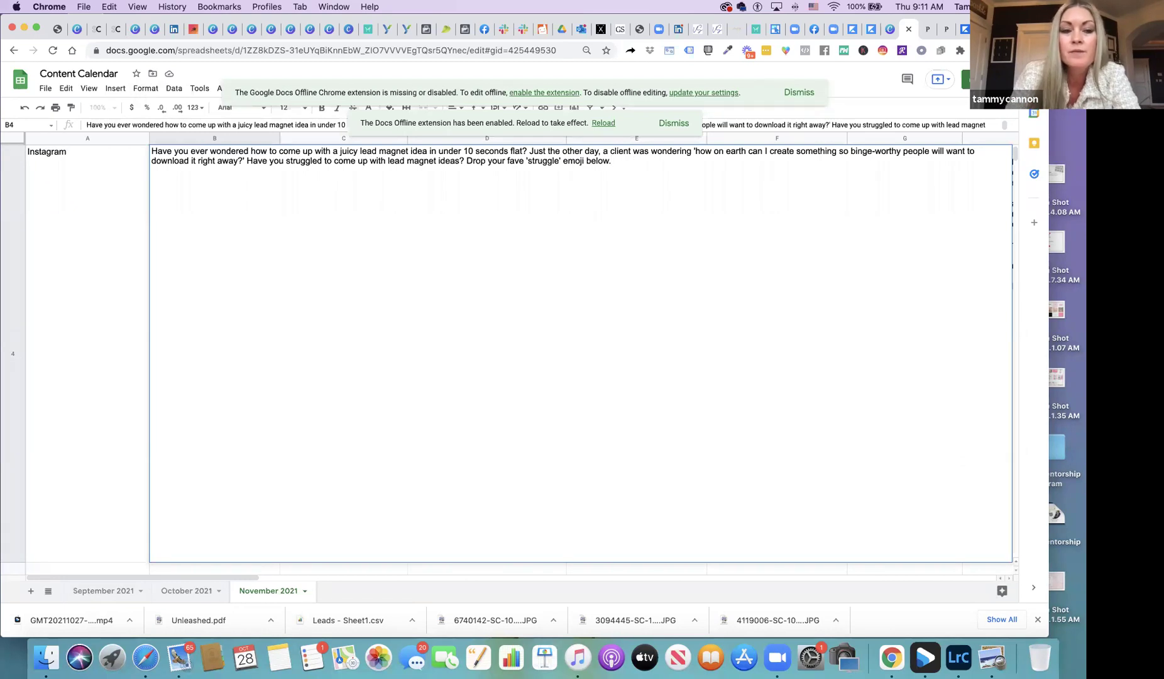
pyautogui.press('Return')
pyautogui.scroll(5, 146, 391)
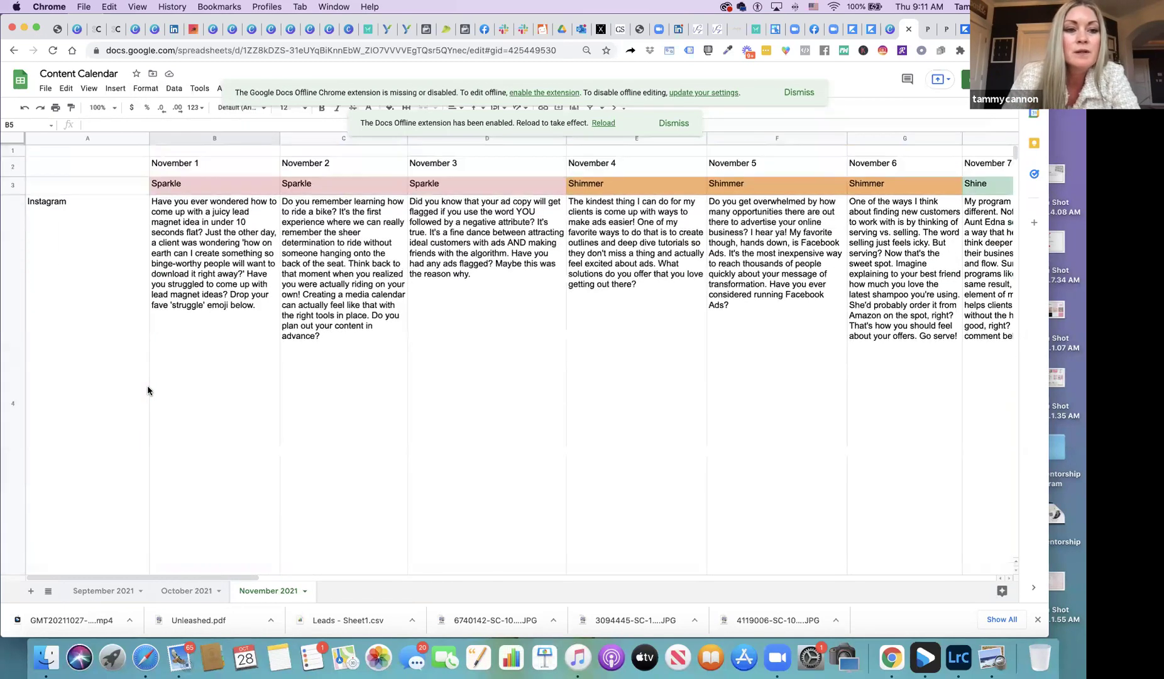
pyautogui.doubleClick(243, 312)
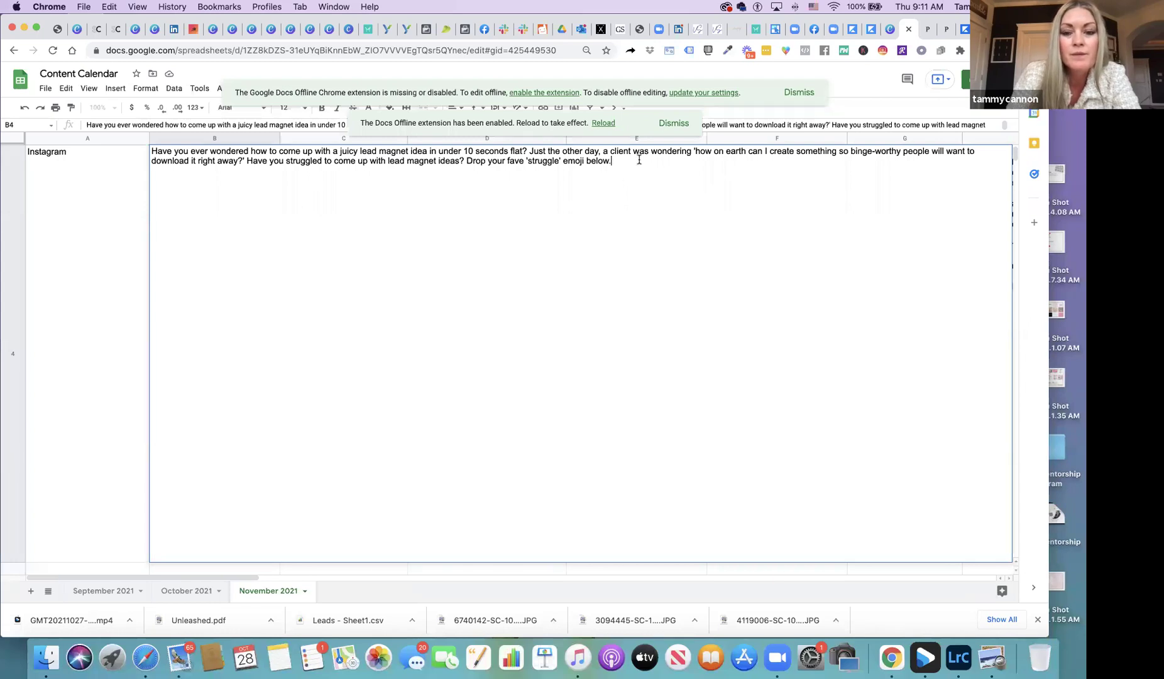
# Step: Add a **** marker and 'It's the holidays! … holiday looks in under 10 seconds flat.'
pyautogui.write('****')
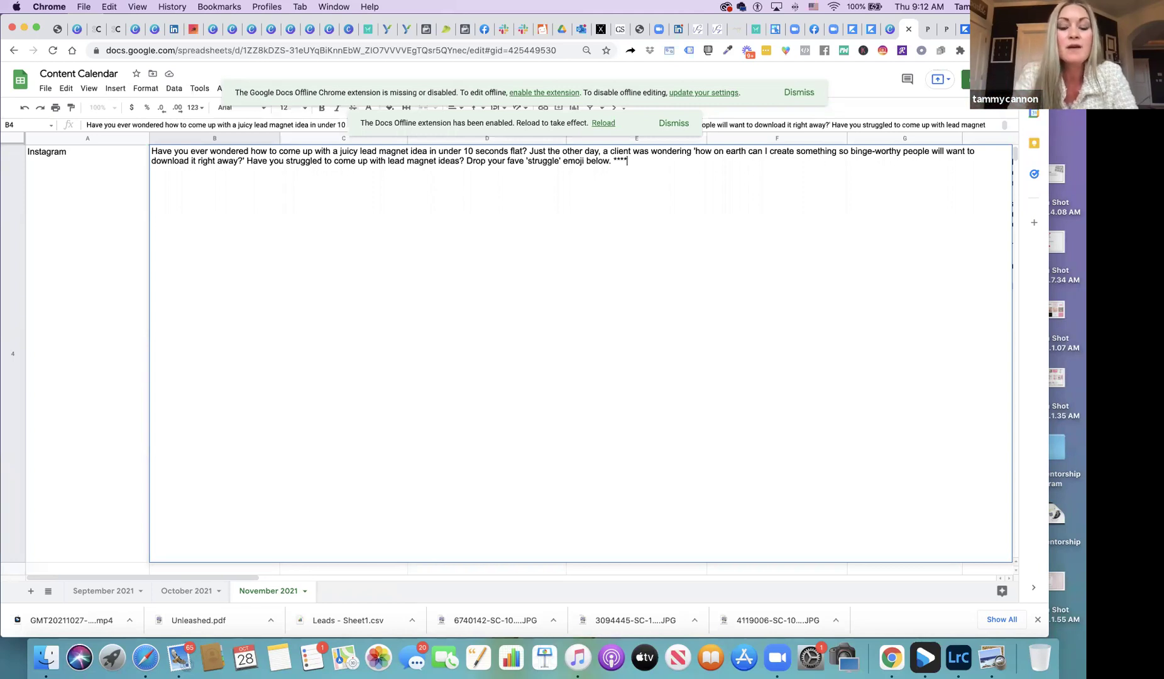
pyautogui.write("It's the ho")
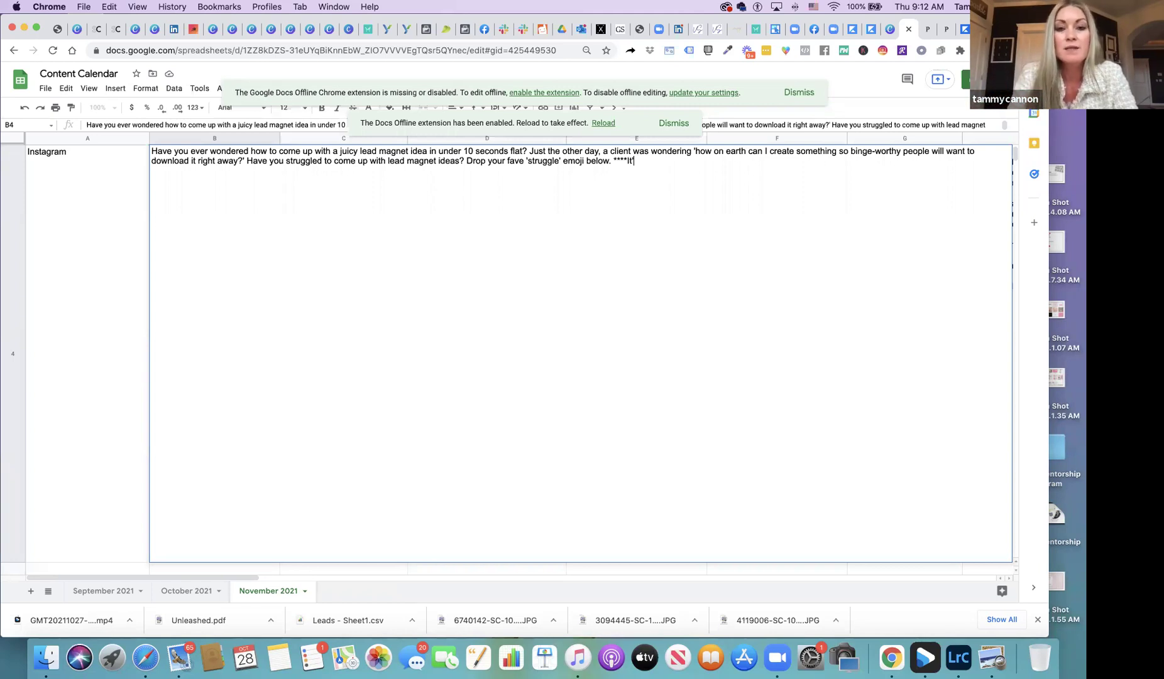
pyautogui.write('lidays')
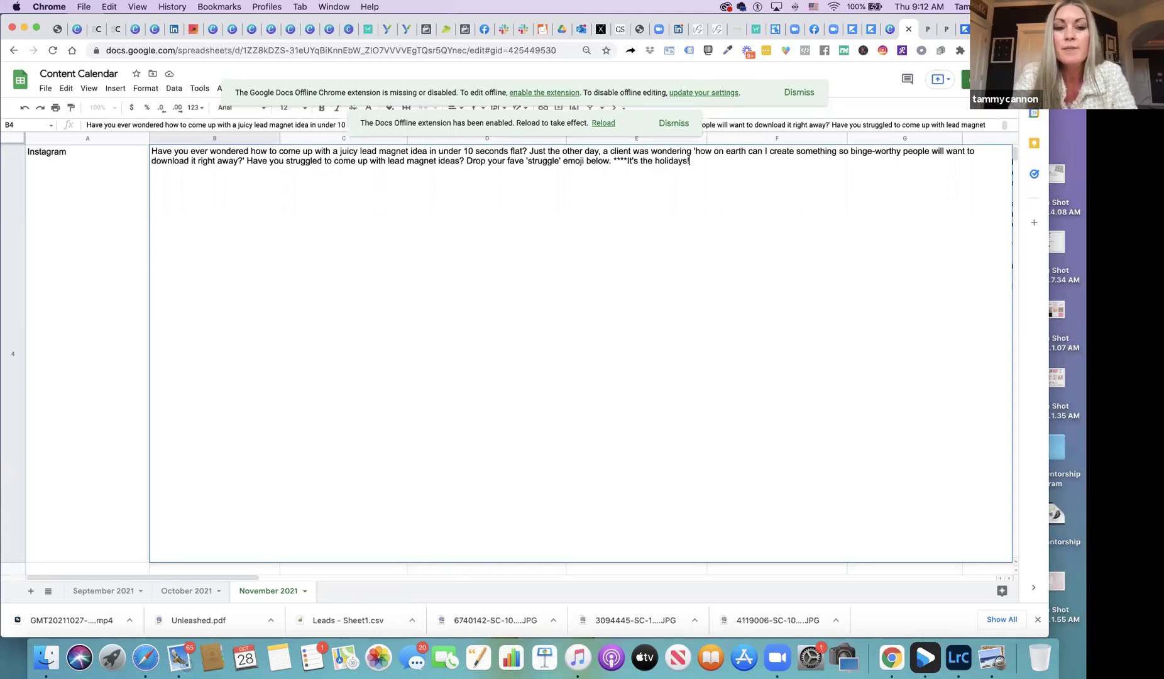
pyautogui.write('! Ha')
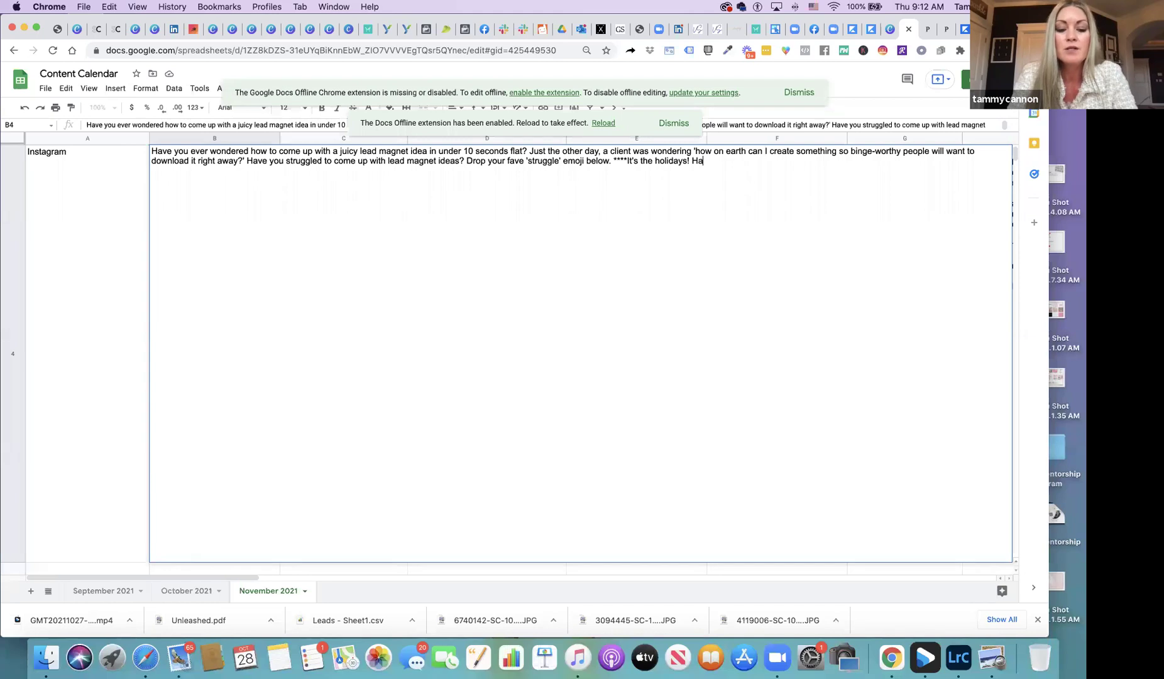
pyautogui.write('ve you ever wonder')
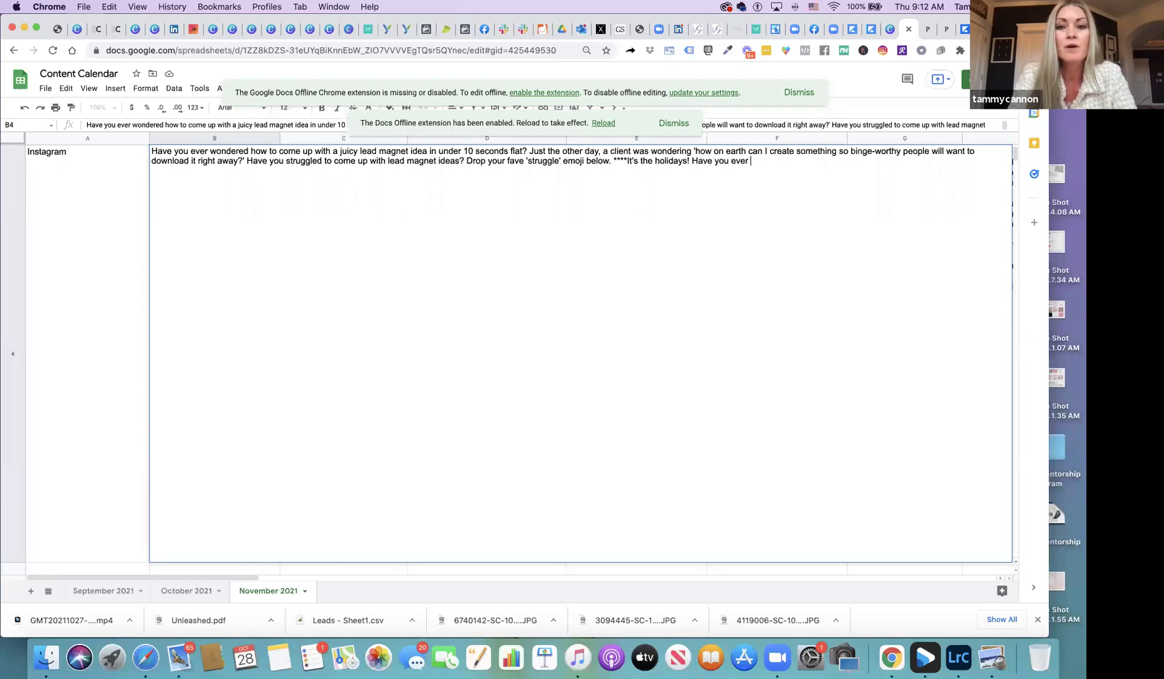
pyautogui.write('ed how to co')
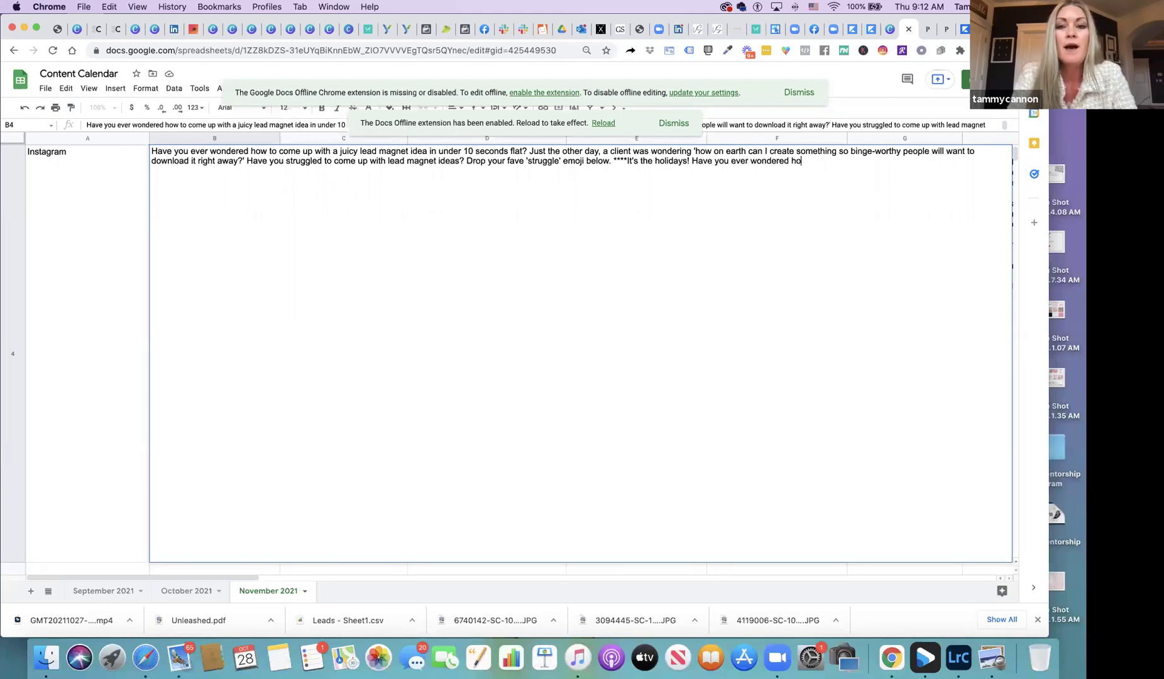
pyautogui.write('me up')
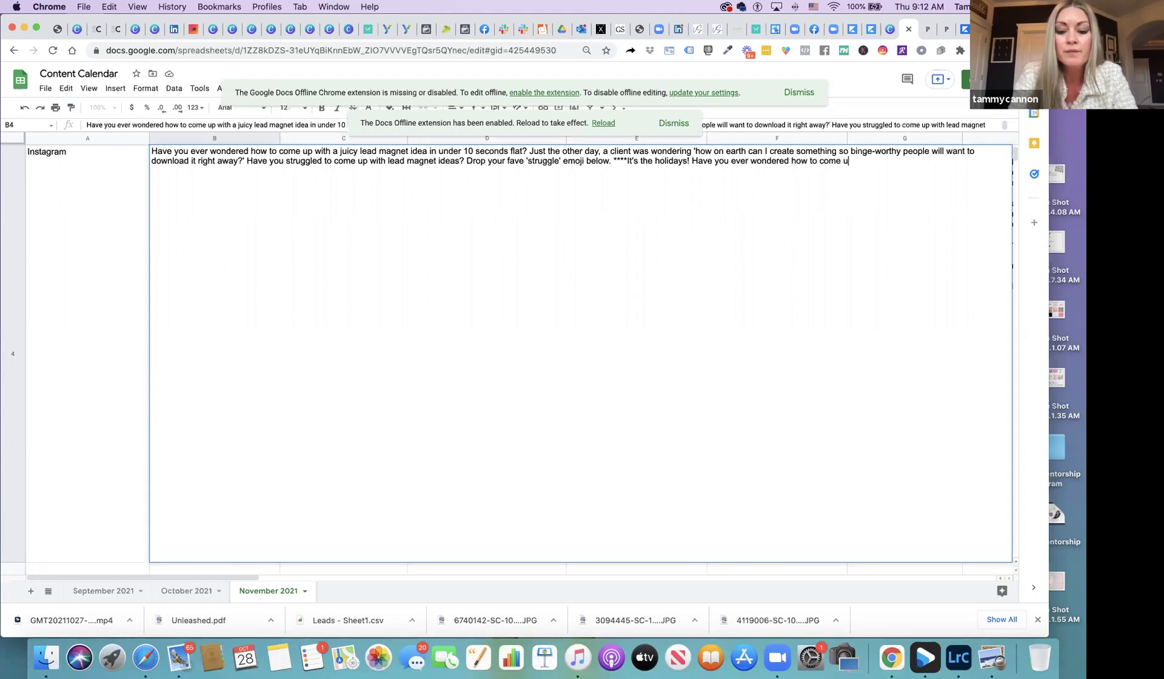
pyautogui.write(' with ')
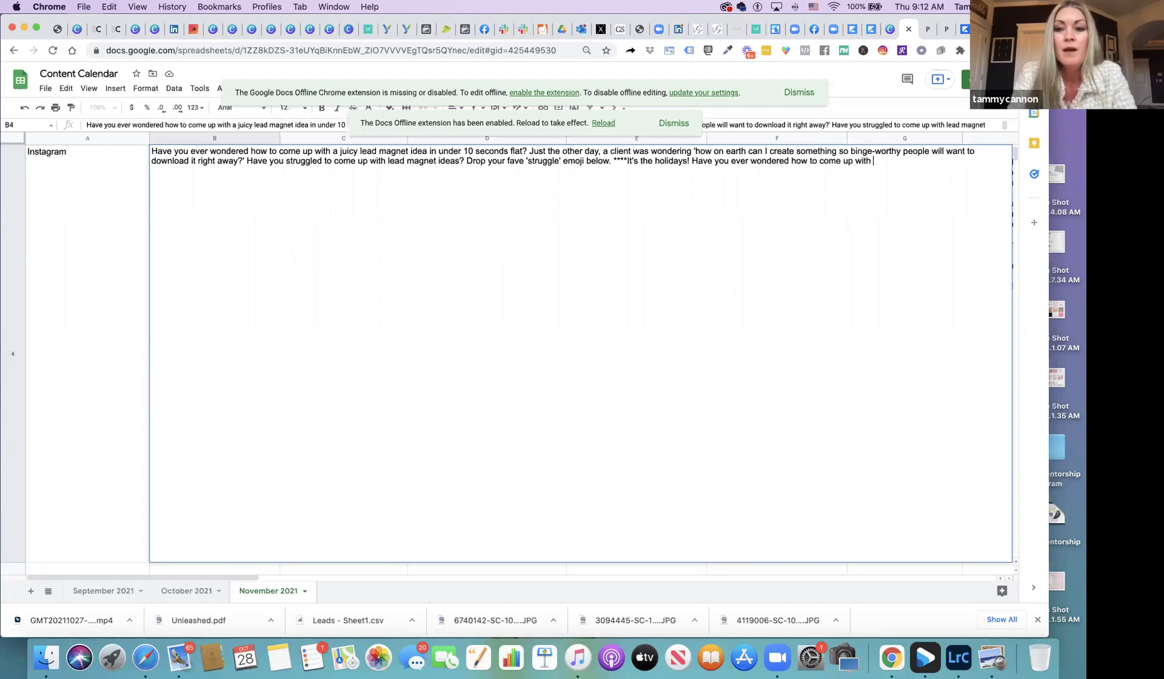
pyautogui.write('holliday')
pyautogui.press('BackSpace')
pyautogui.press('BackSpace')
pyautogui.press('BackSpace')
pyautogui.write('i')
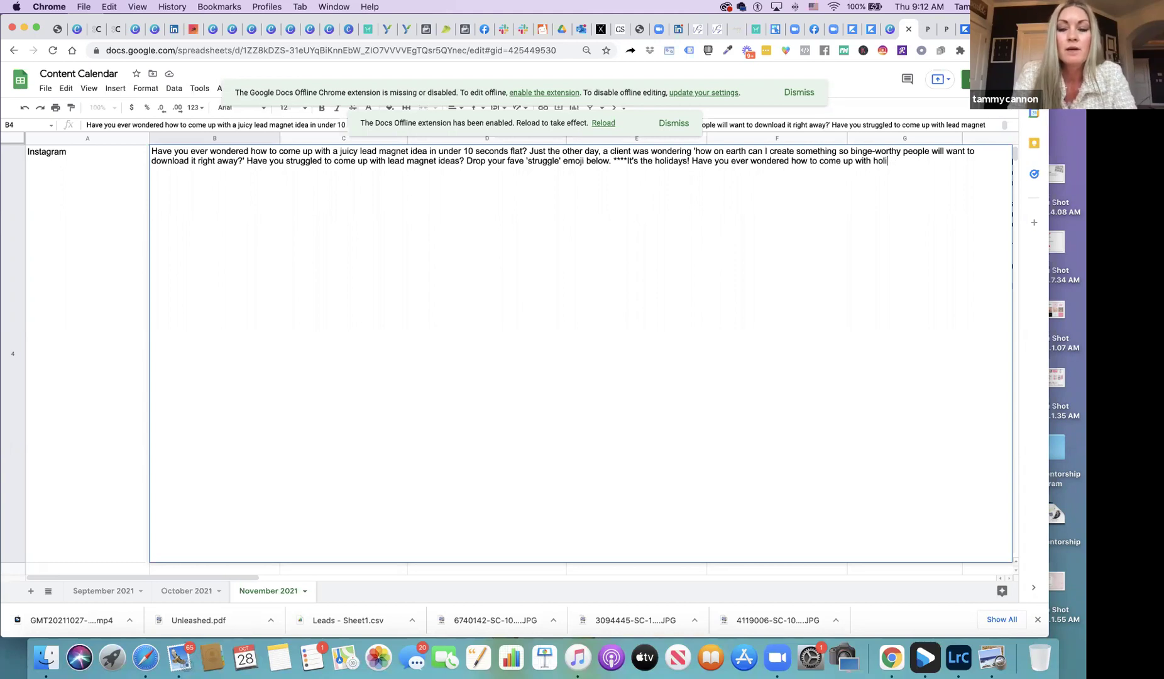
pyautogui.write('day looks i')
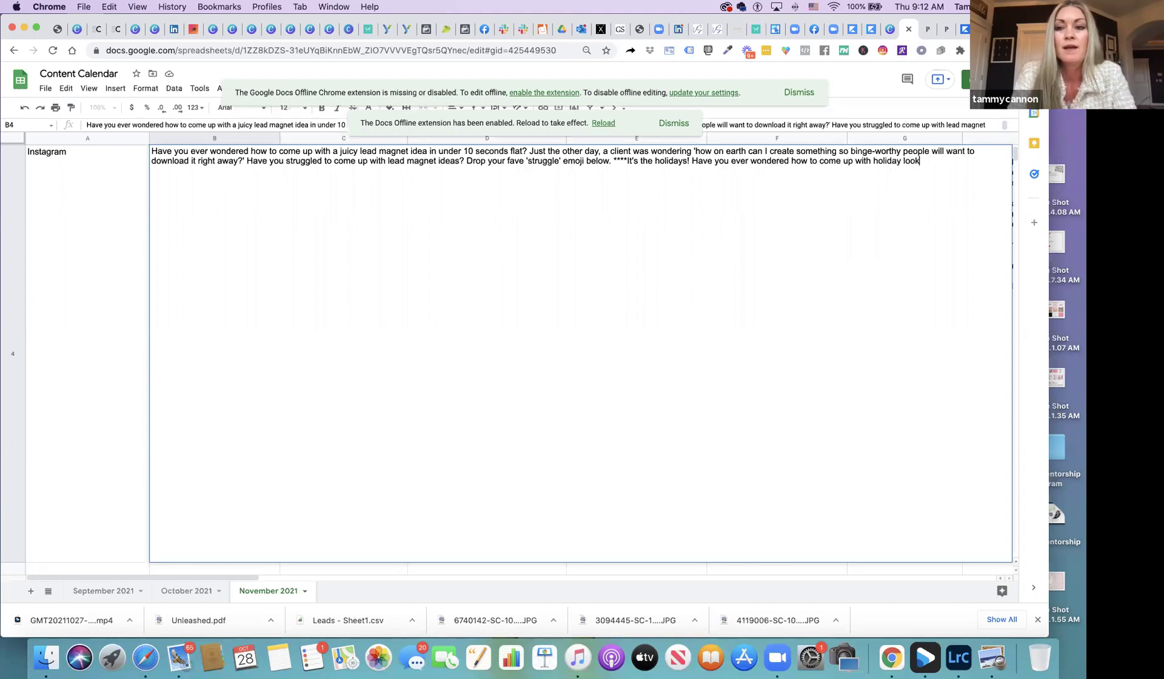
pyautogui.write('er ')
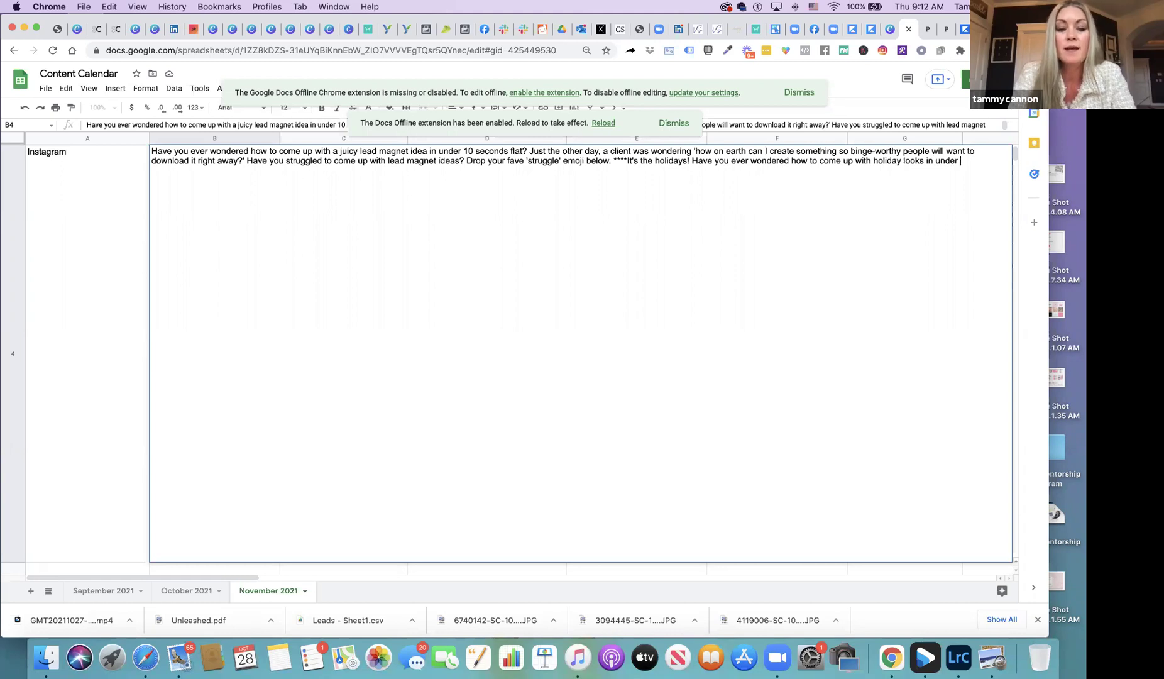
pyautogui.write('10 seconds f')
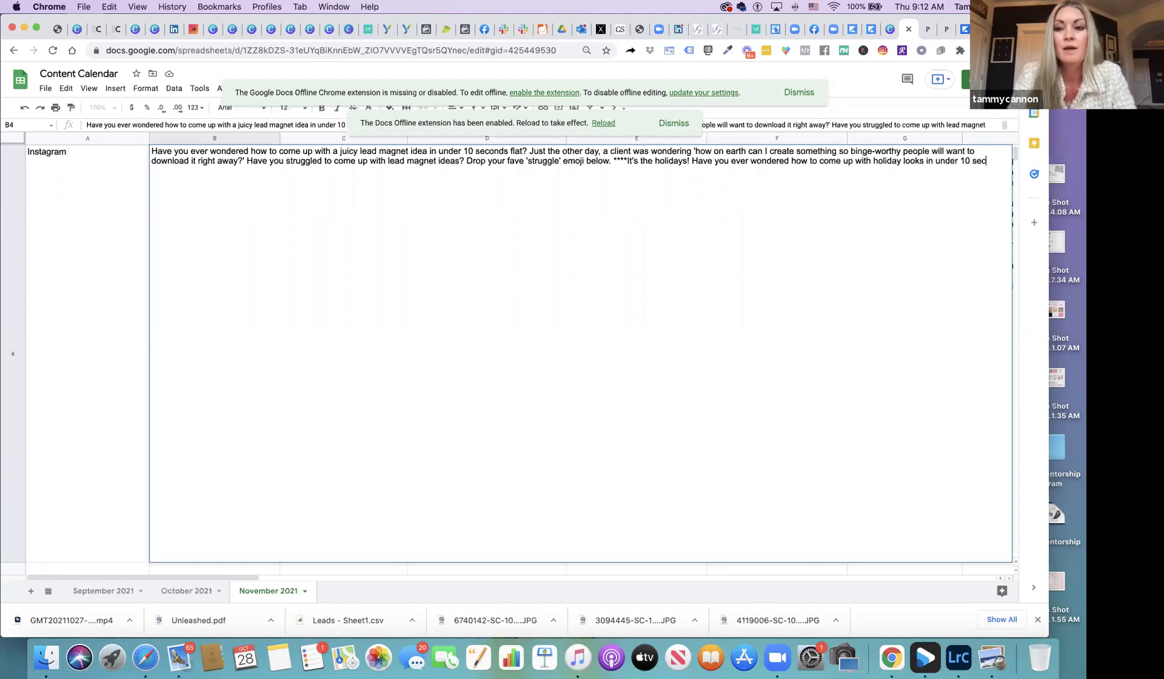
pyautogui.write('lat.')
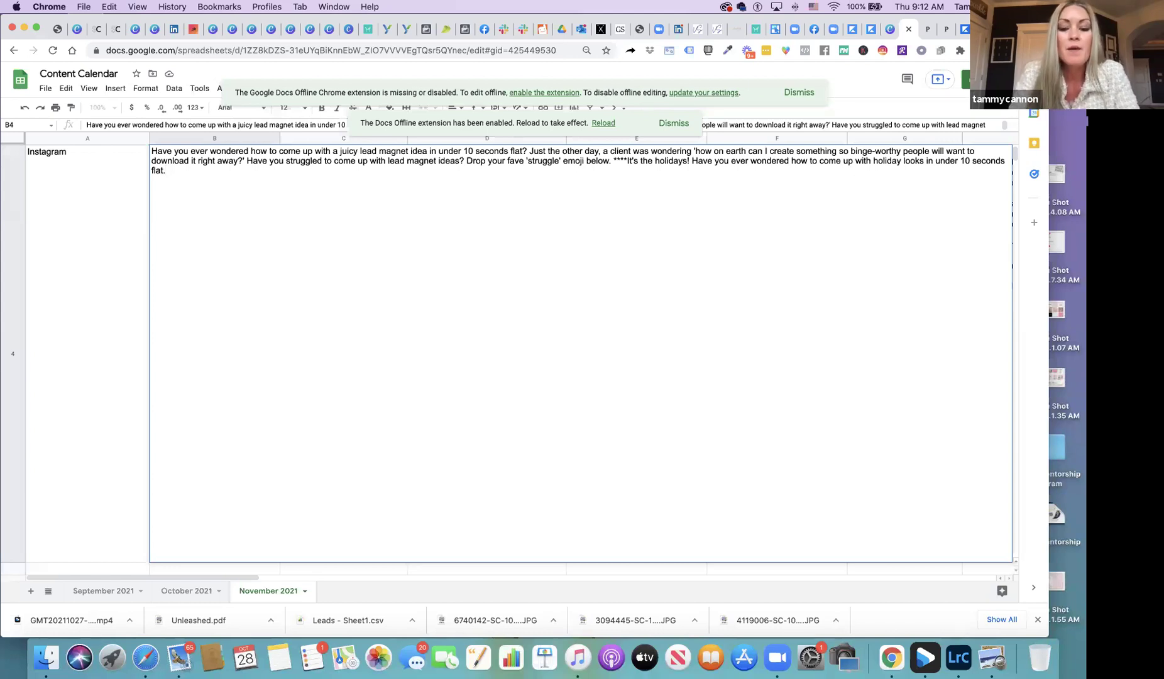
# Step: Continue with 'Just the other day a client was asking how to stay healthy… holiday food is circling'
pyautogui.write('Just the pyhe')
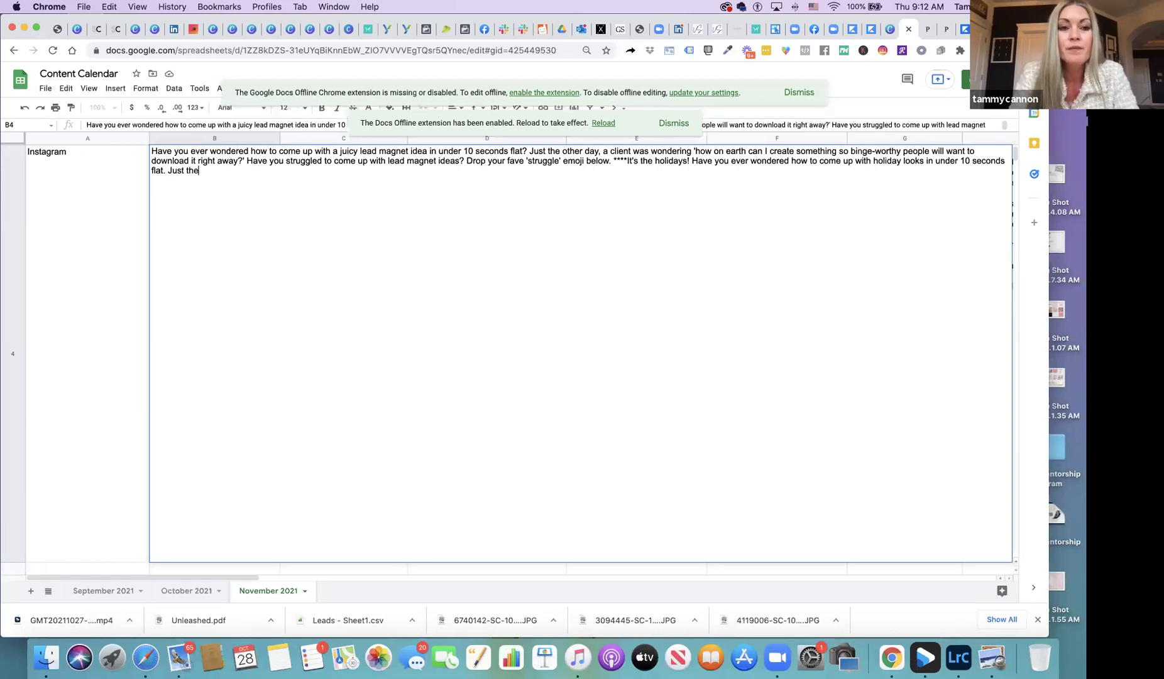
pyautogui.press('BackSpace')
pyautogui.press('BackSpace')
pyautogui.press('BackSpace')
pyautogui.press('BackSpace')
pyautogui.write('other a client')
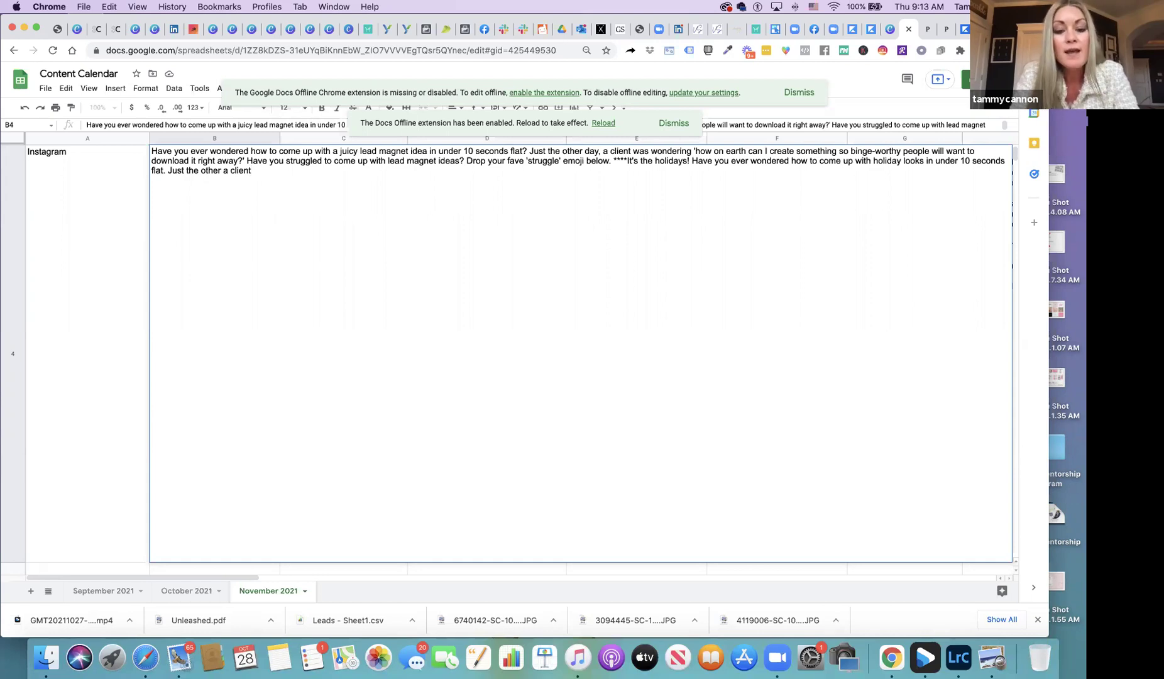
pyautogui.write(' was a')
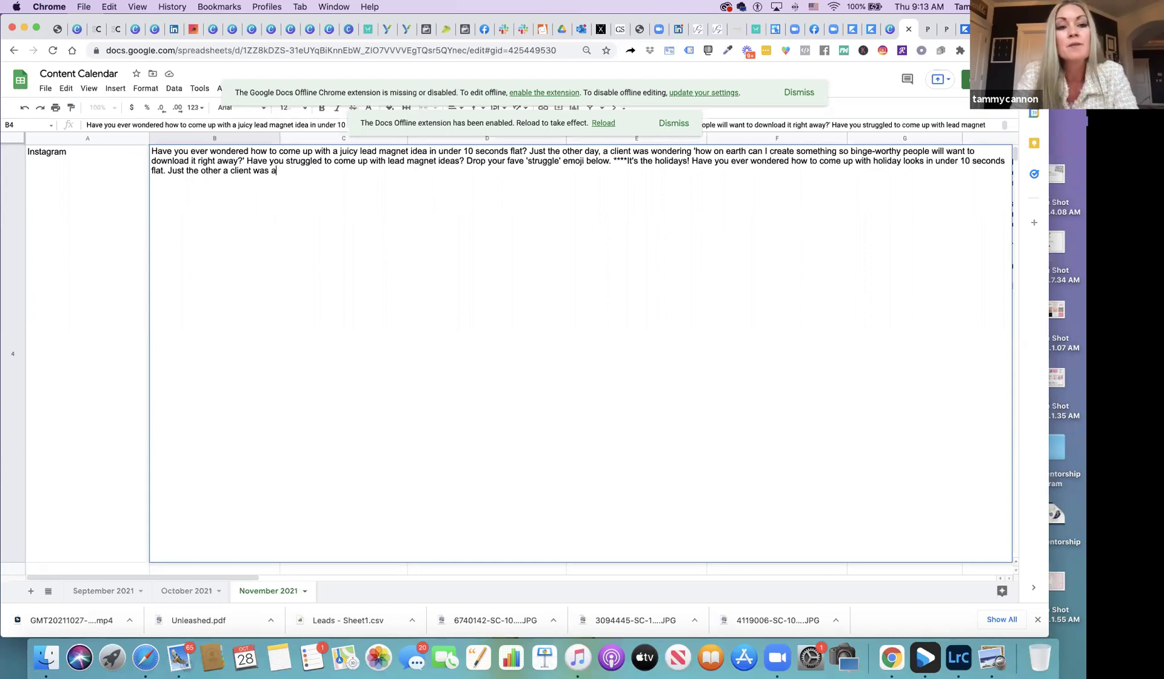
pyautogui.write('sking how to')
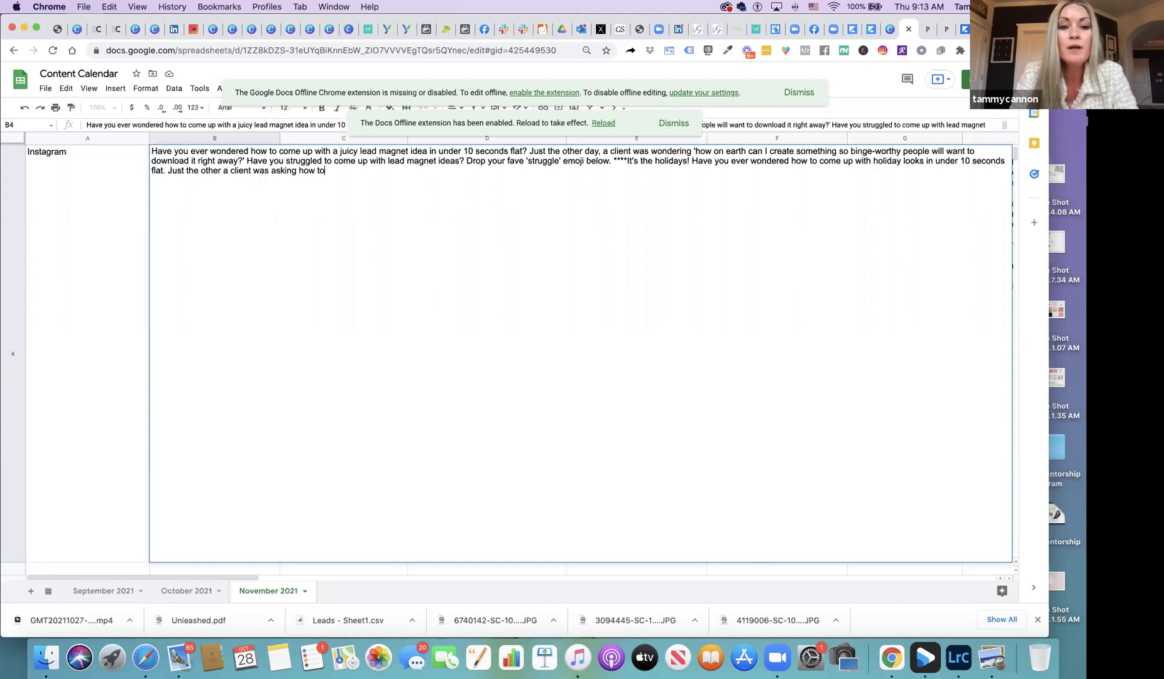
pyautogui.write(' stay healthy')
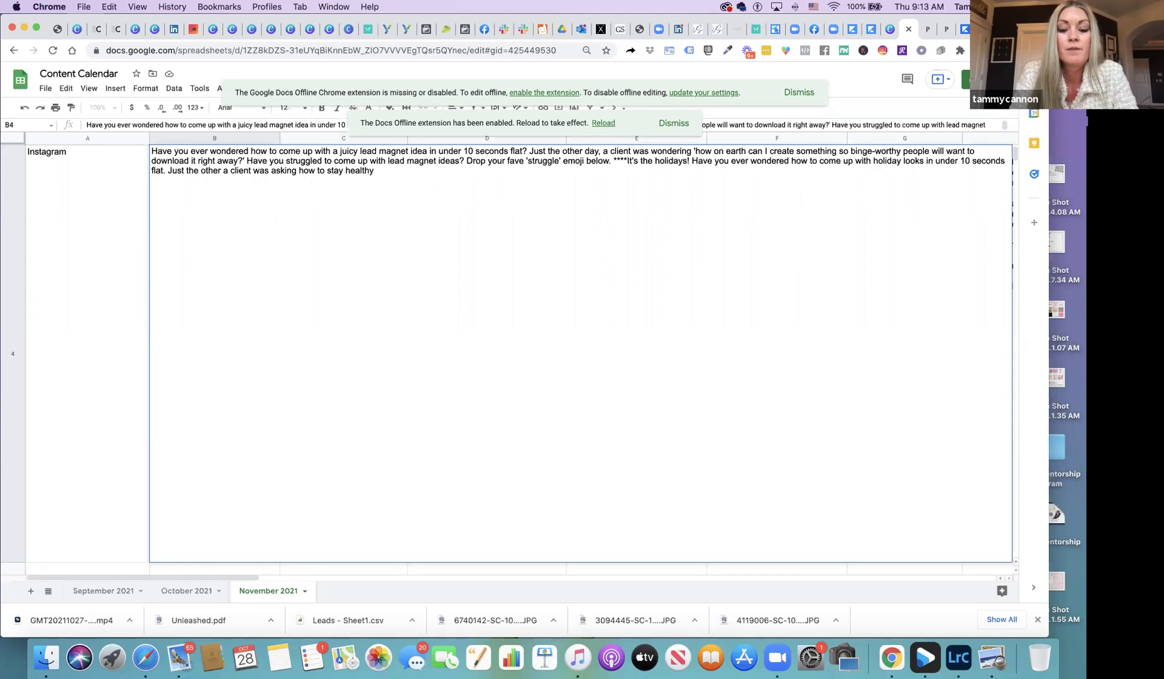
pyautogui.write(' while all')
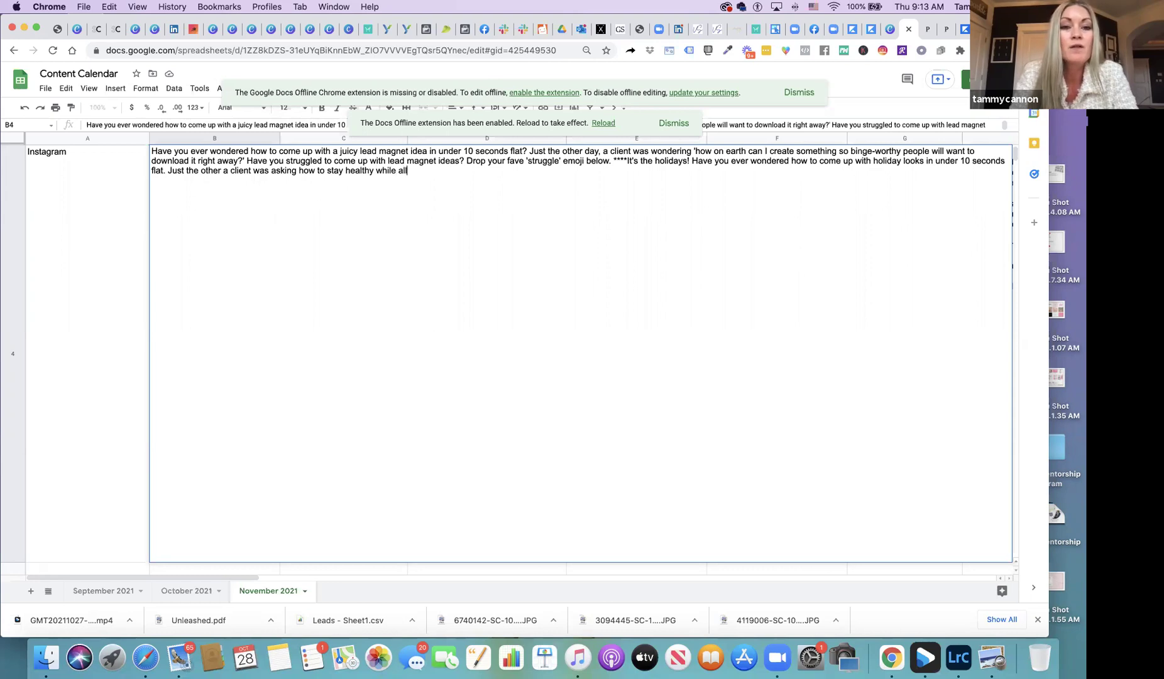
pyautogui.write(' the holiday ')
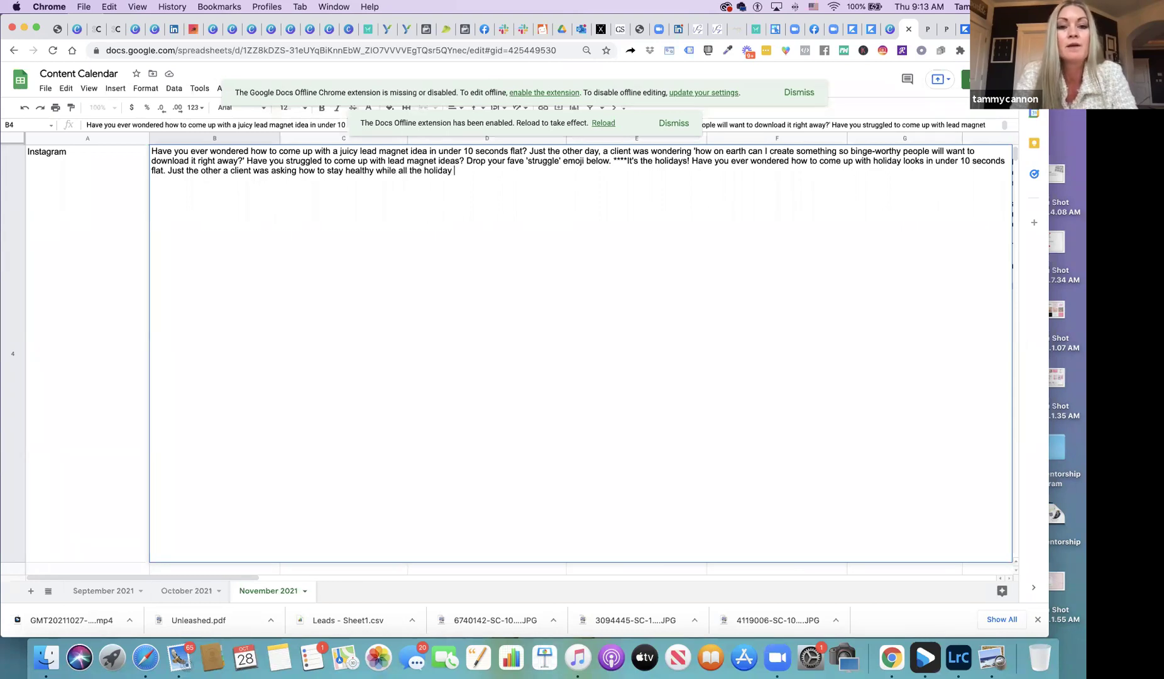
pyautogui.write('food is c')
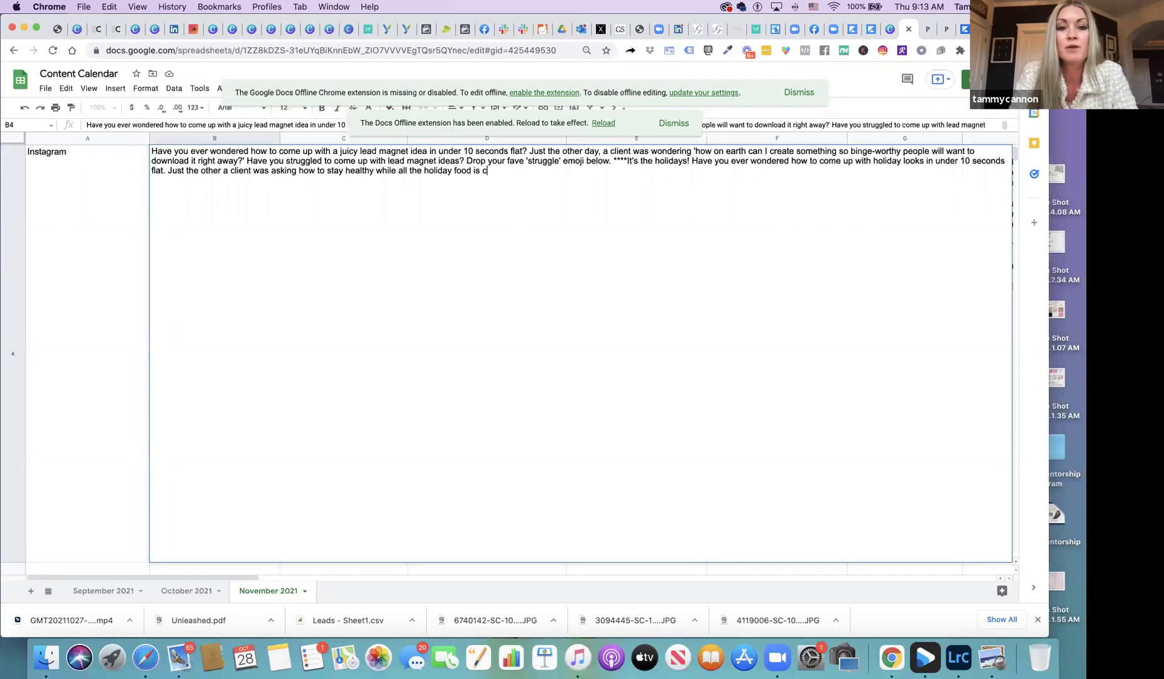
pyautogui.write('ircling')
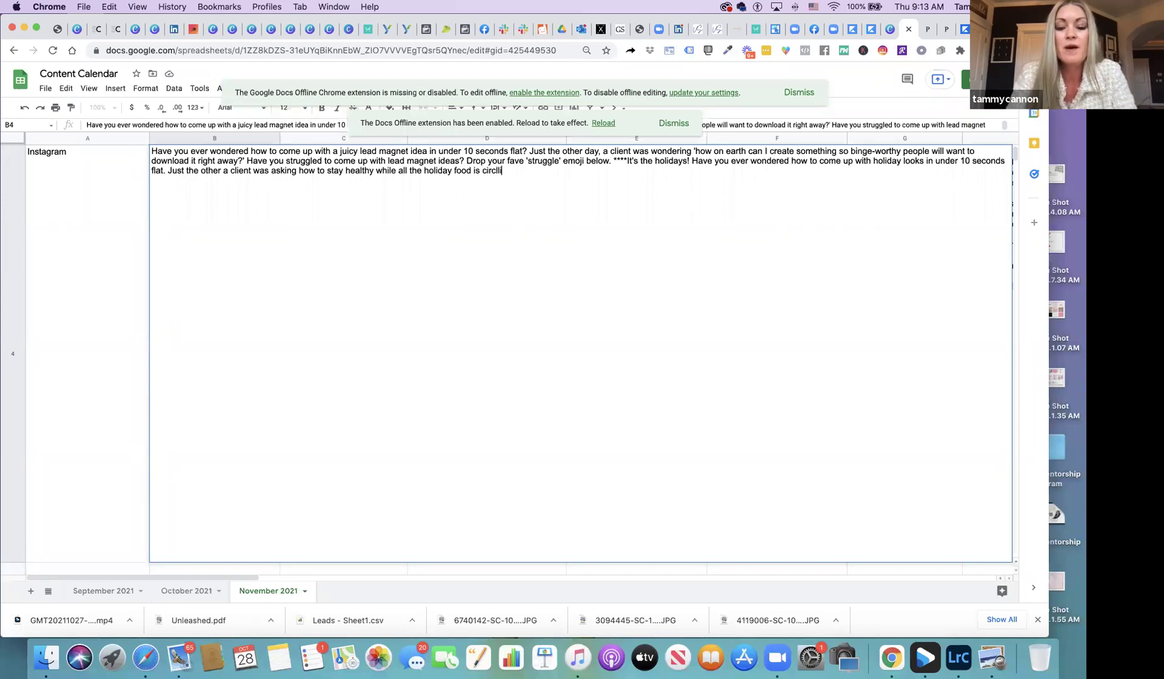
pyautogui.press('BackSpace')
pyautogui.press('BackSpace')
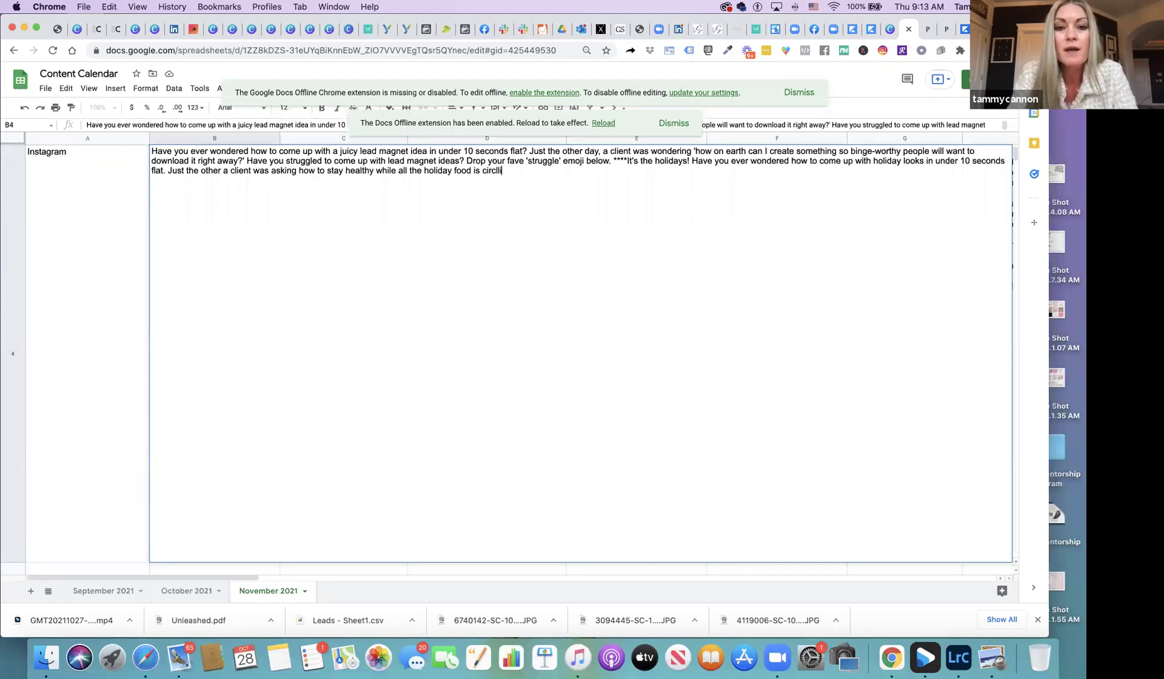
pyautogui.write('ing')
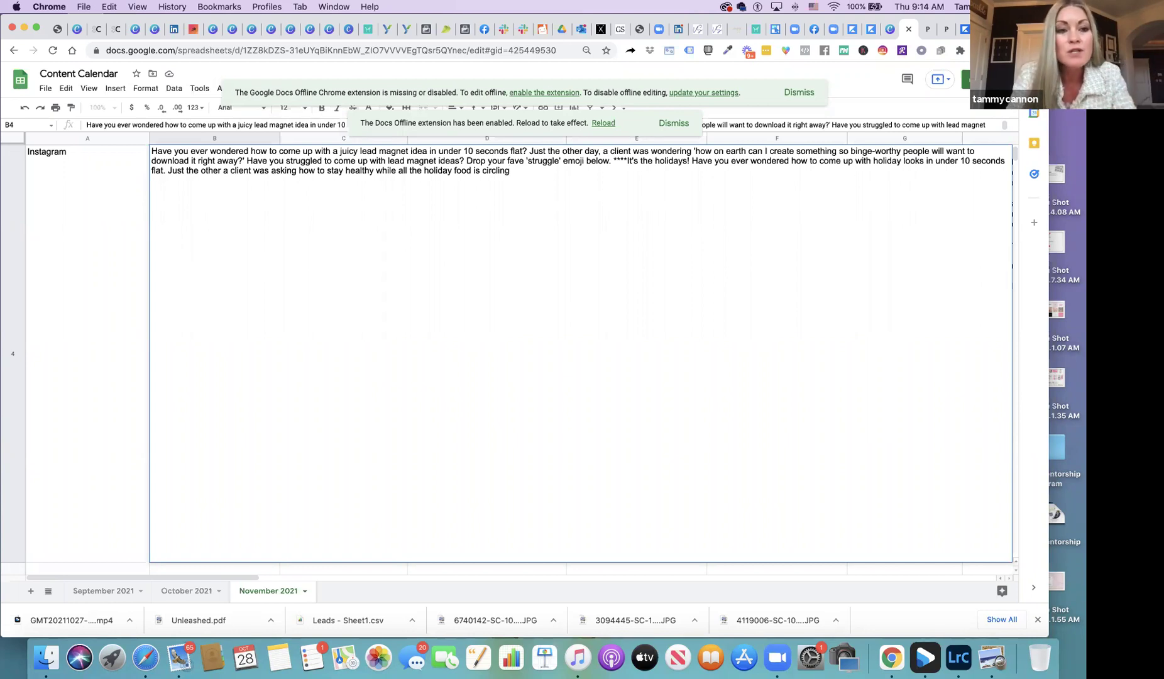
# Step: Finish with 'Are you thinking about holiday looks right about now? Drop your fave holiday emoji below.'
pyautogui.write('. h')
pyautogui.press('BackSpace')
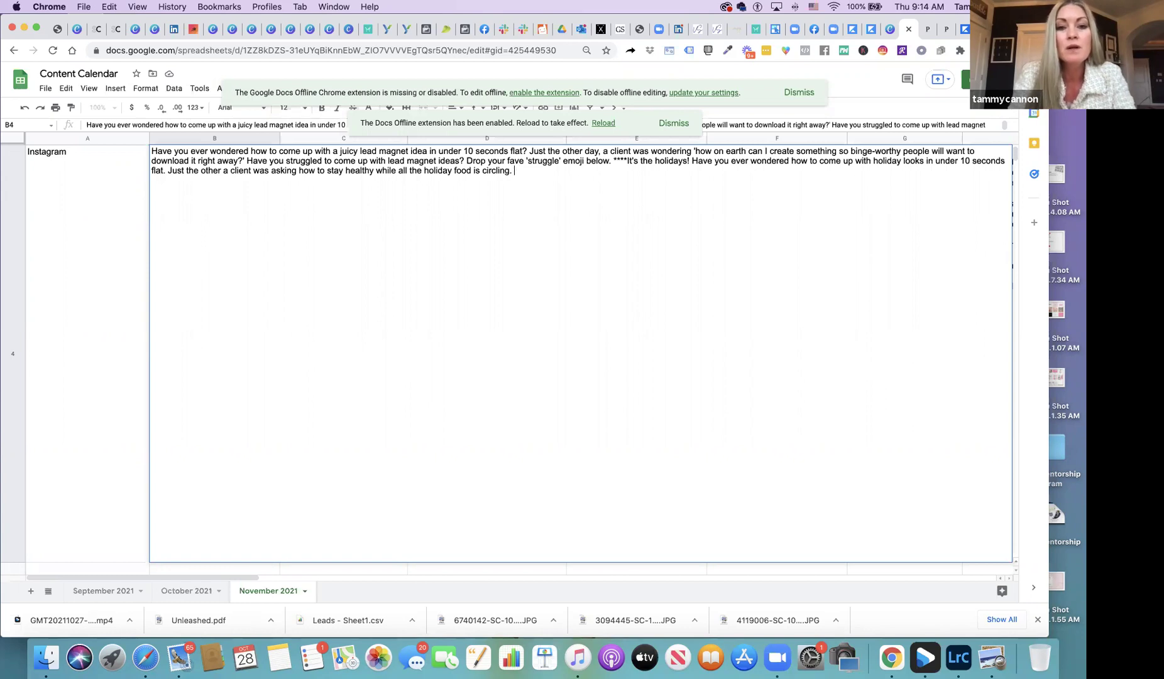
pyautogui.write('Have y')
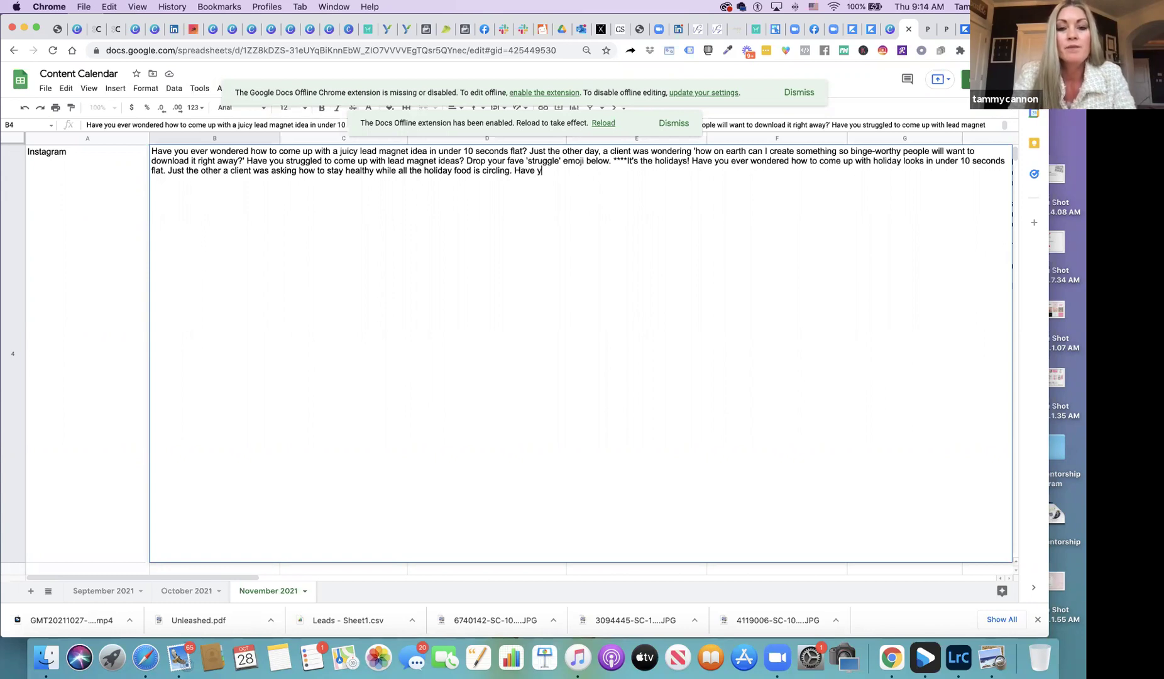
pyautogui.write('ou struggl')
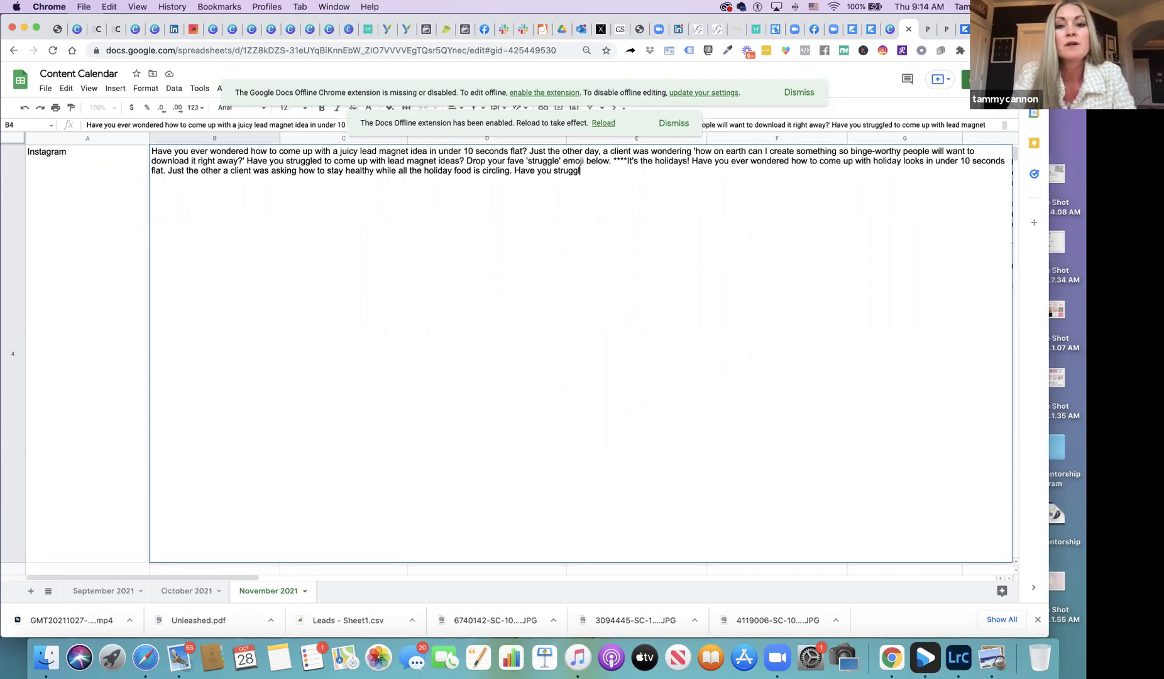
pyautogui.write('ed with')
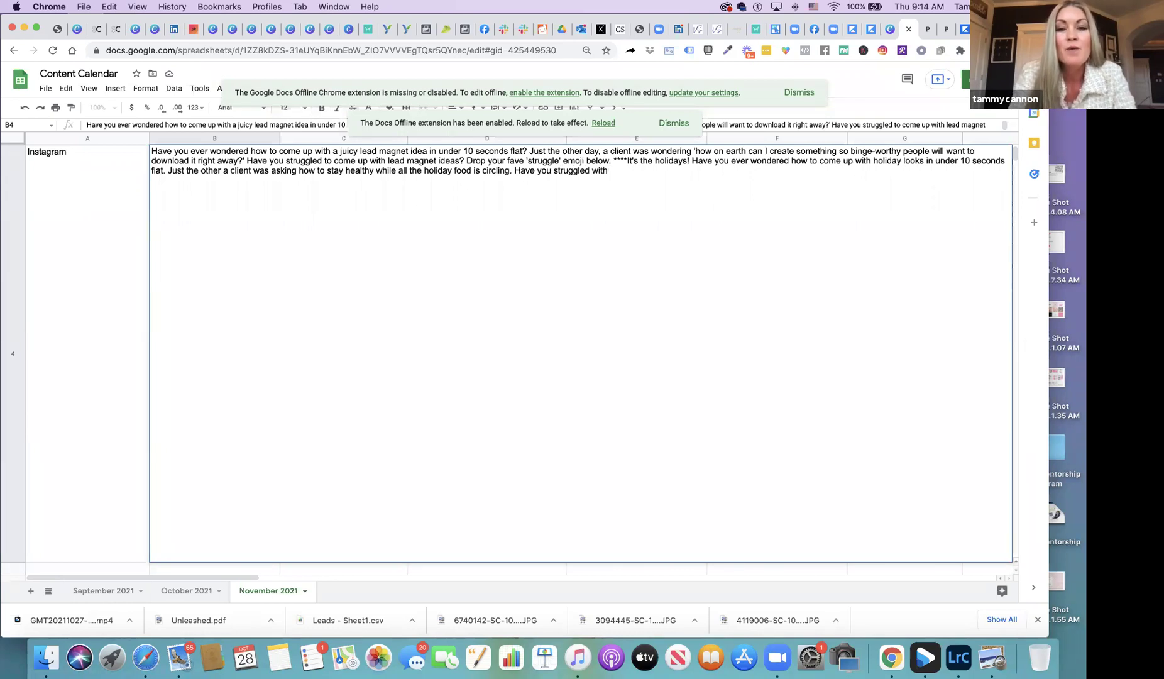
pyautogui.press('BackSpace')
pyautogui.press('BackSpace')
pyautogui.press('BackSpace')
pyautogui.press('BackSpace')
pyautogui.press('BackSpace')
pyautogui.press('BackSpace')
pyautogui.press('BackSpace')
pyautogui.press('BackSpace')
pyautogui.press('BackSpace')
pyautogui.press('BackSpace')
pyautogui.press('BackSpace')
pyautogui.press('BackSpace')
pyautogui.press('BackSpace')
pyautogui.press('BackSpace')
pyautogui.press('BackSpace')
pyautogui.press('BackSpace')
pyautogui.press('BackSpace')
pyautogui.press('BackSpace')
pyautogui.press('BackSpace')
pyautogui.press('BackSpace')
pyautogui.press('BackSpace')
pyautogui.press('BackSpace')
pyautogui.press('BackSpace')
pyautogui.press('BackSpace')
pyautogui.write('Are you')
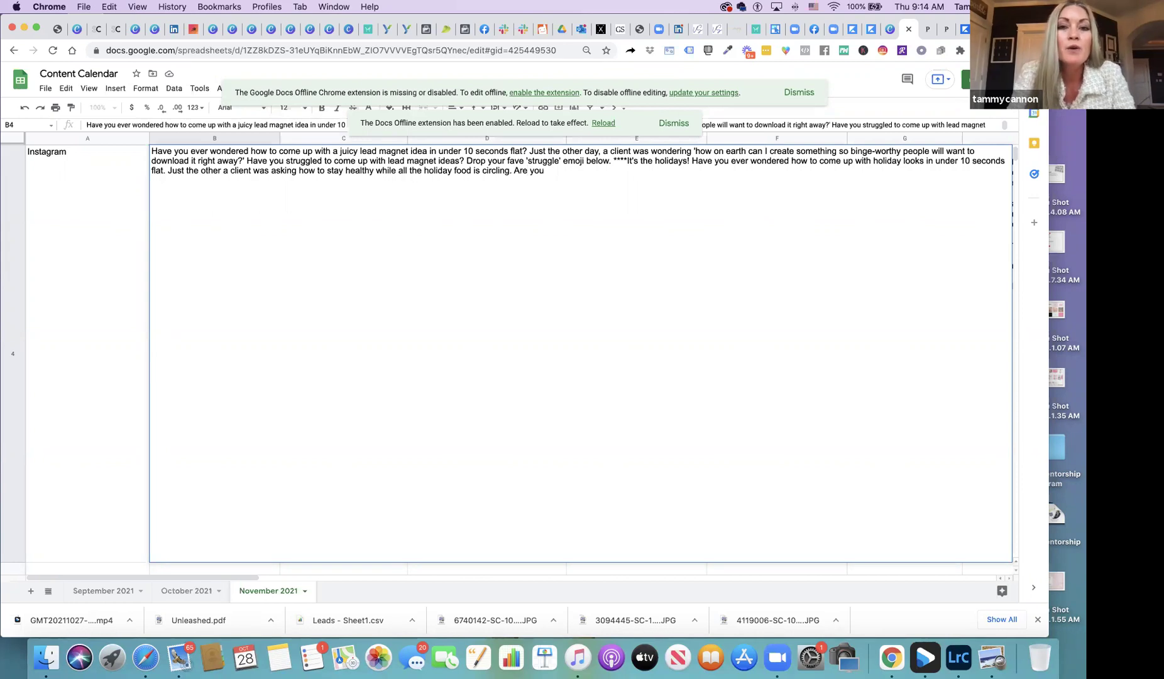
pyautogui.write(' thinking ')
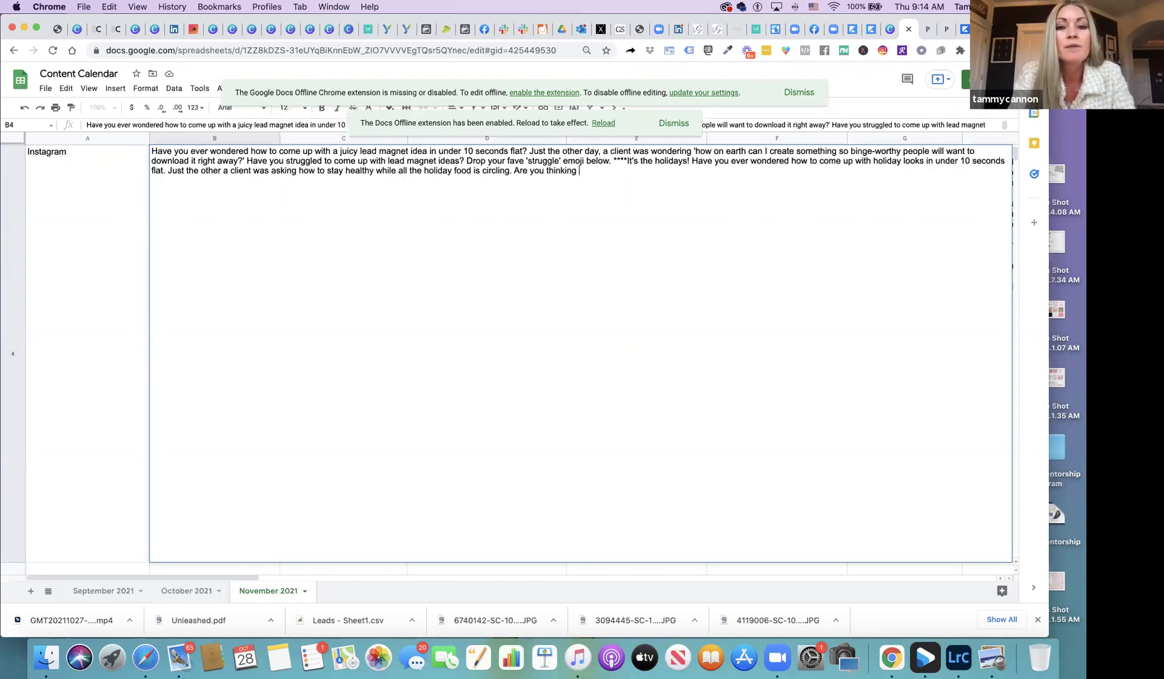
pyautogui.write('about holiday ')
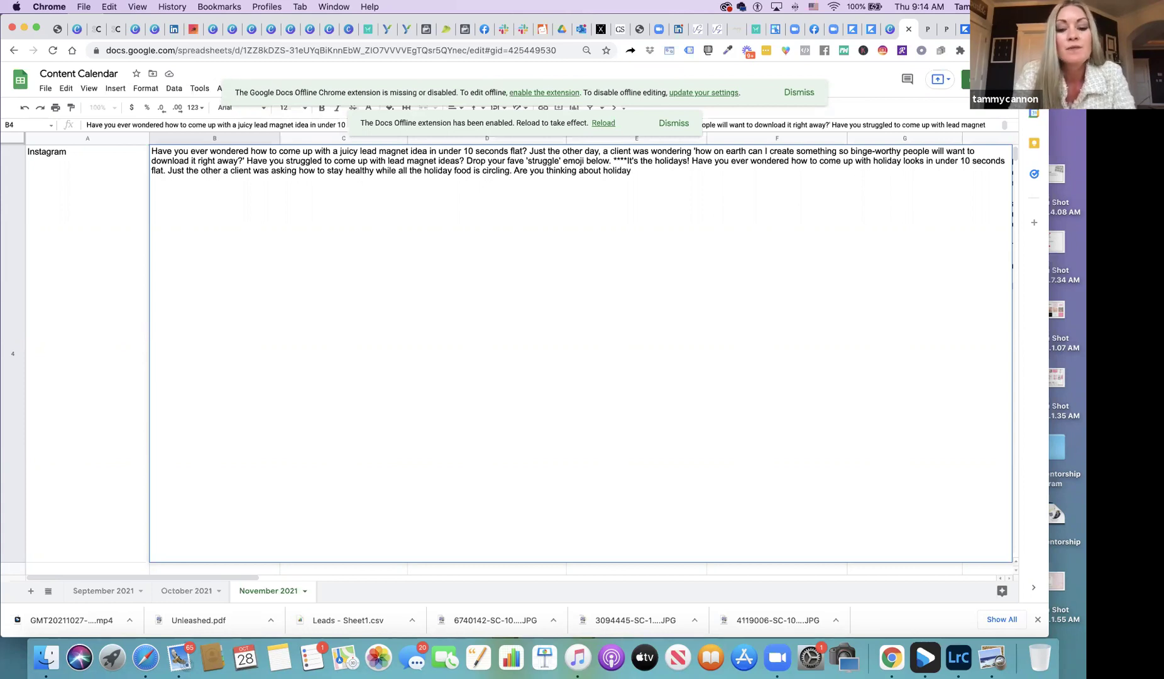
pyautogui.write('/ holiday ')
pyautogui.write('looks right')
pyautogui.write(' about now')
pyautogui.write('?')
pyautogui.write(' Drop')
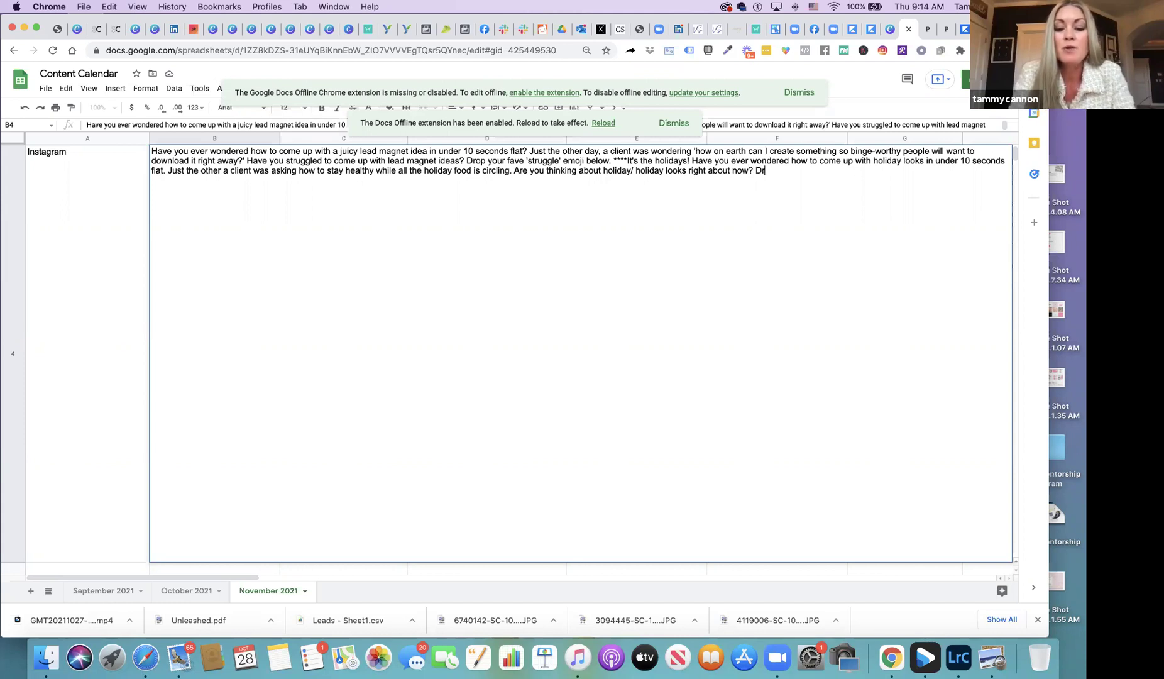
pyautogui.write(' your fav')
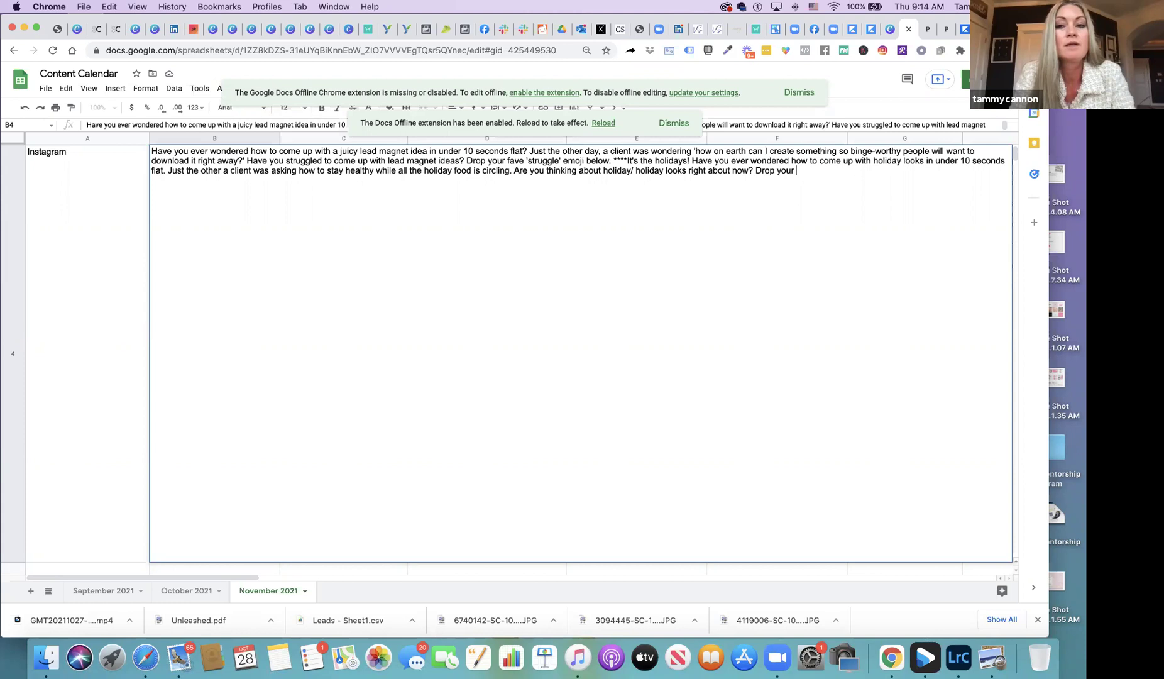
pyautogui.write('e holiday')
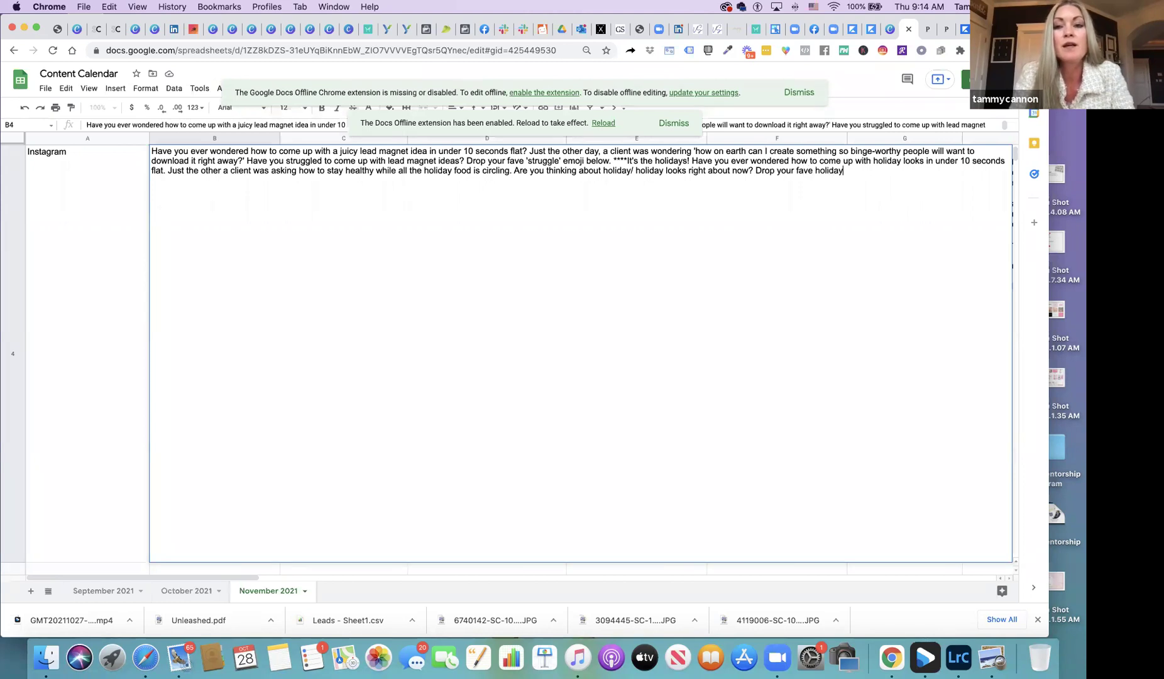
pyautogui.write(' emoji belo')
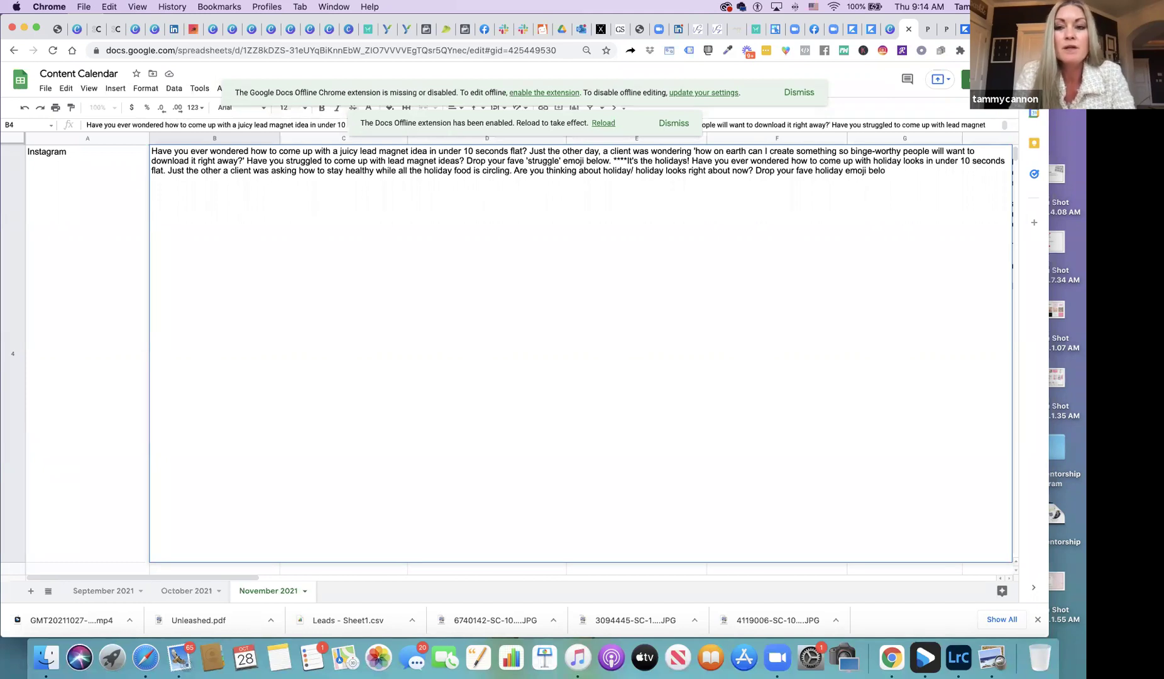
pyautogui.write('w.')
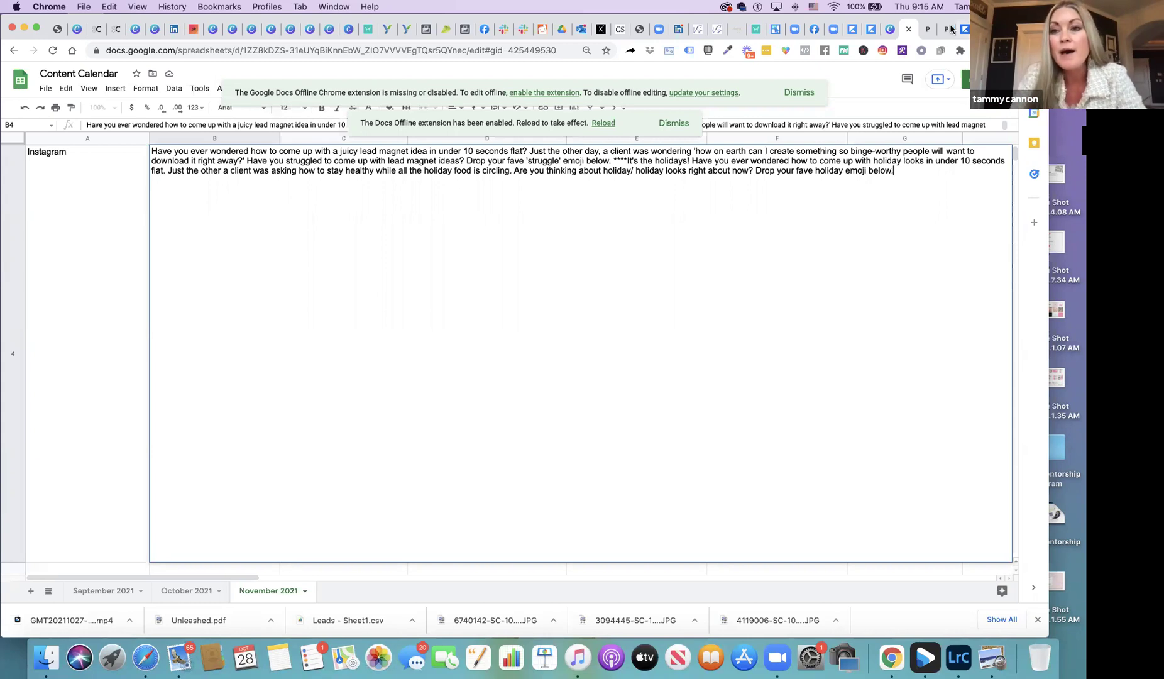
pyautogui.click(60, 269)
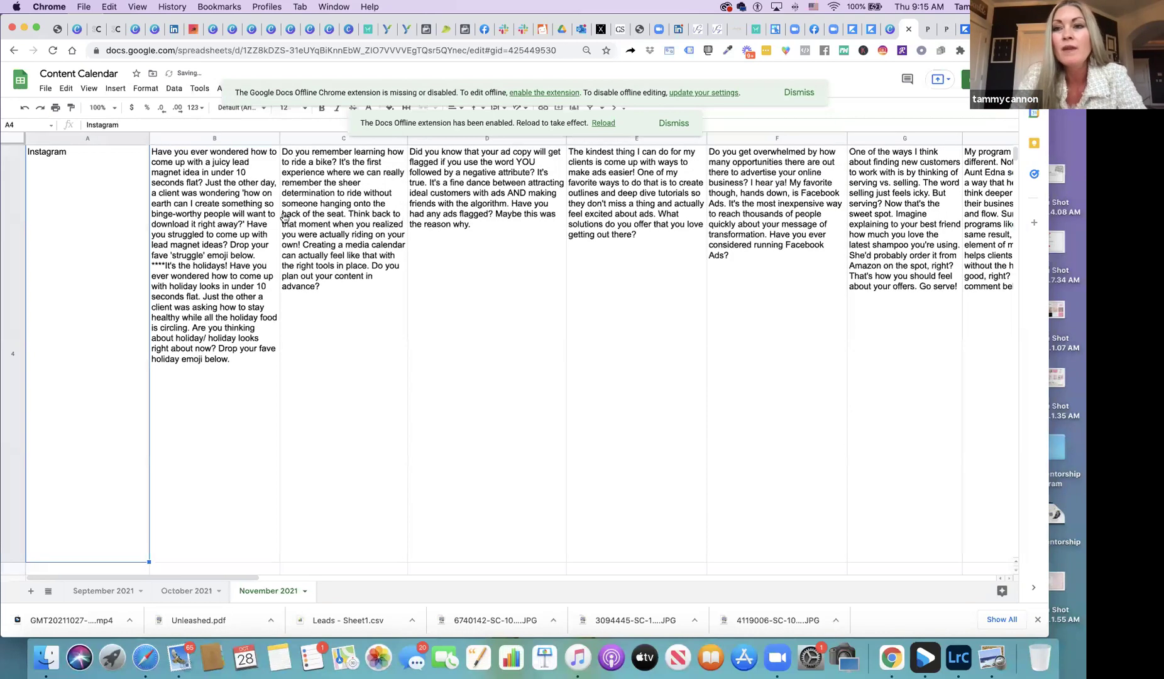
pyautogui.click(887, 31)
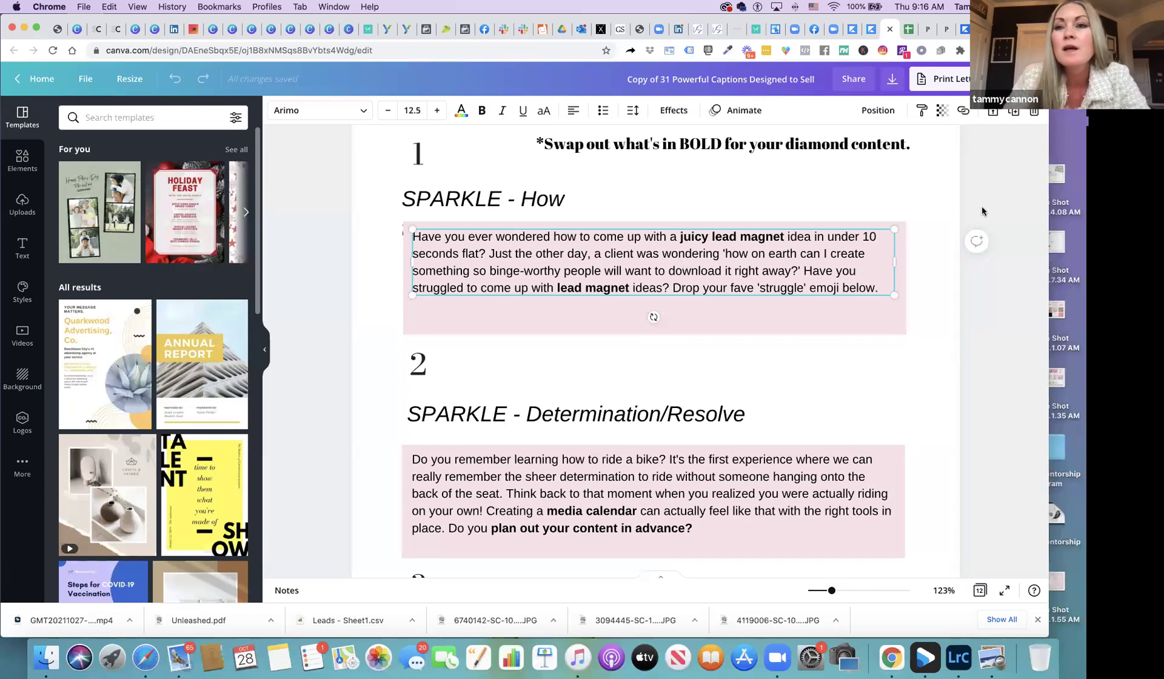
# Step: Review the original SPARKLE - How caption in Canva, then return to the Content Calendar
pyautogui.click(908, 30)
pyautogui.scroll(1, 676, 240)
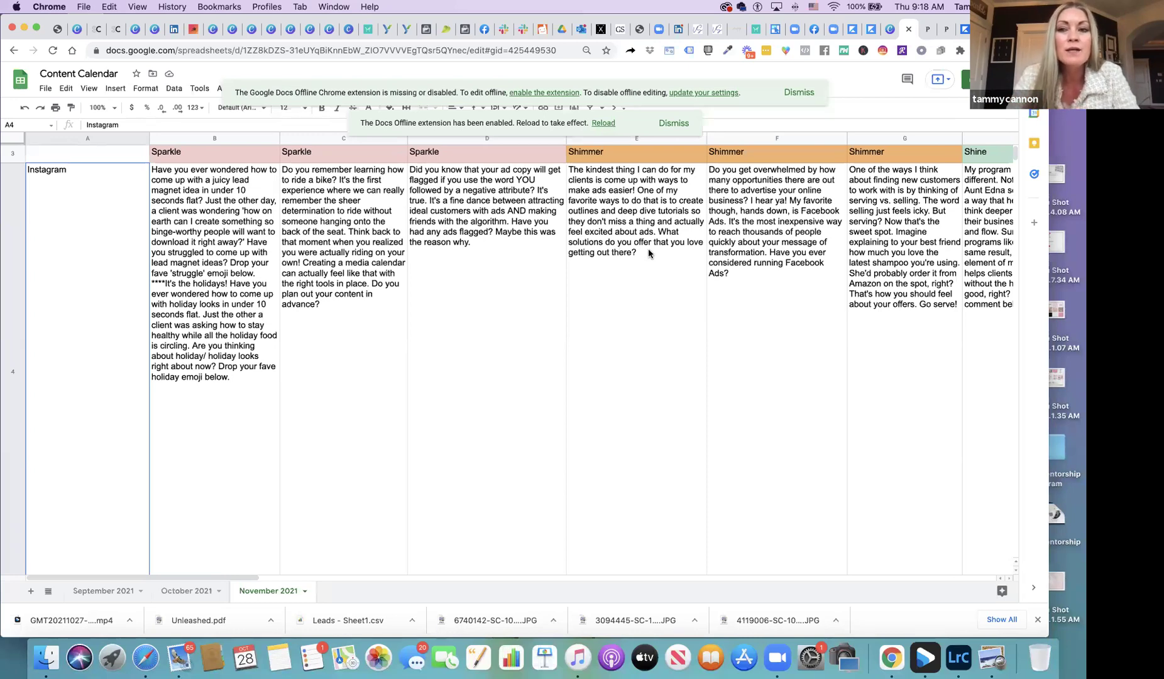
pyautogui.hscroll(2, 649, 252)
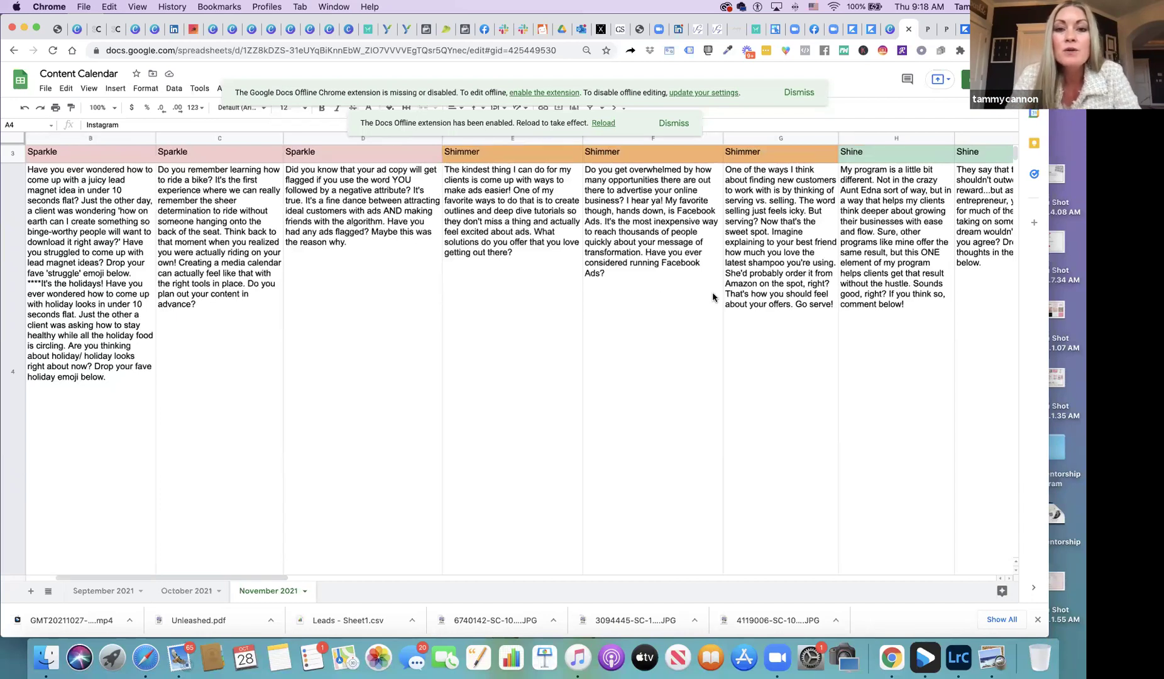
pyautogui.click(920, 226)
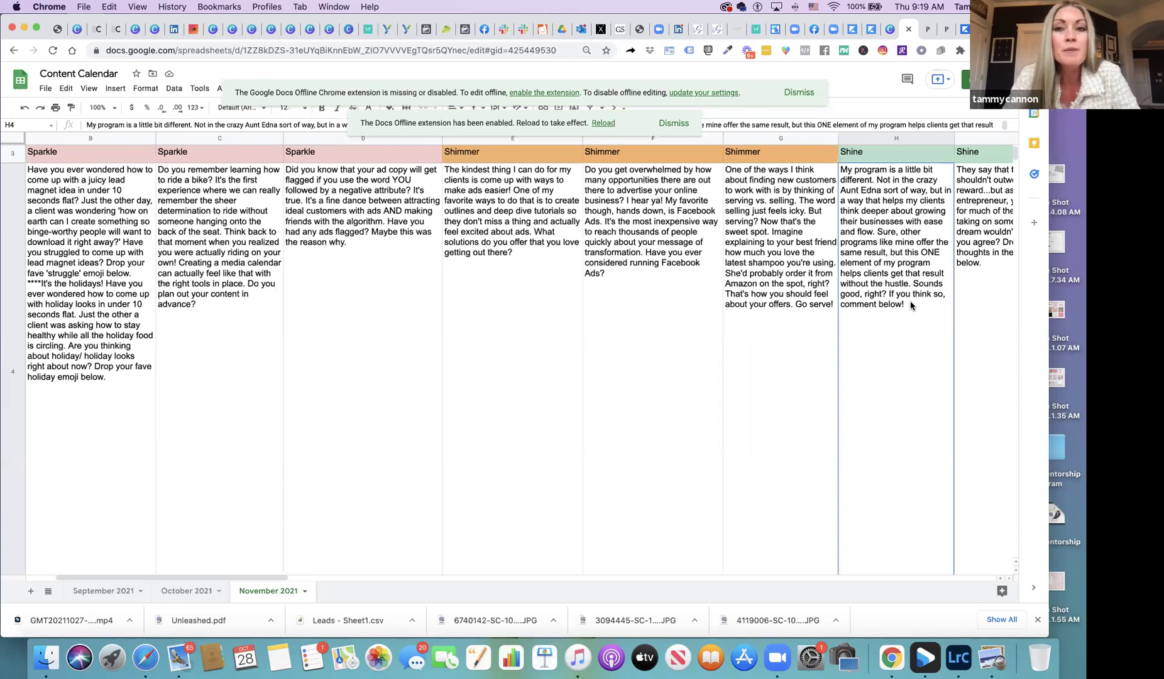
pyautogui.hscroll(3, 911, 306)
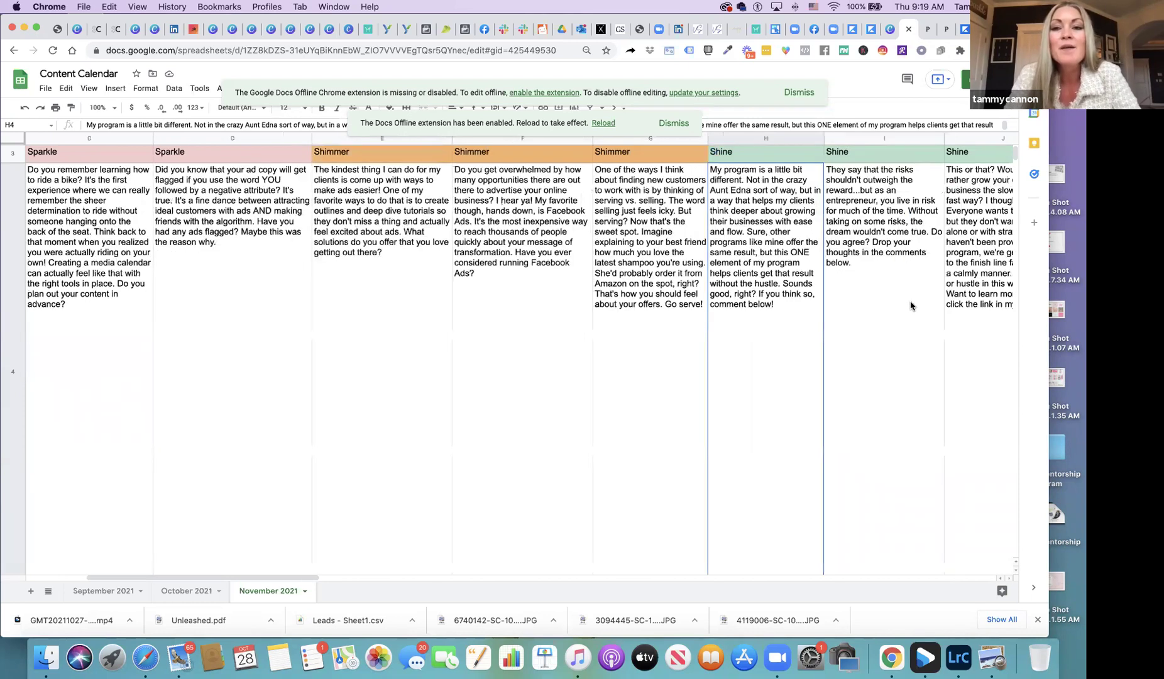